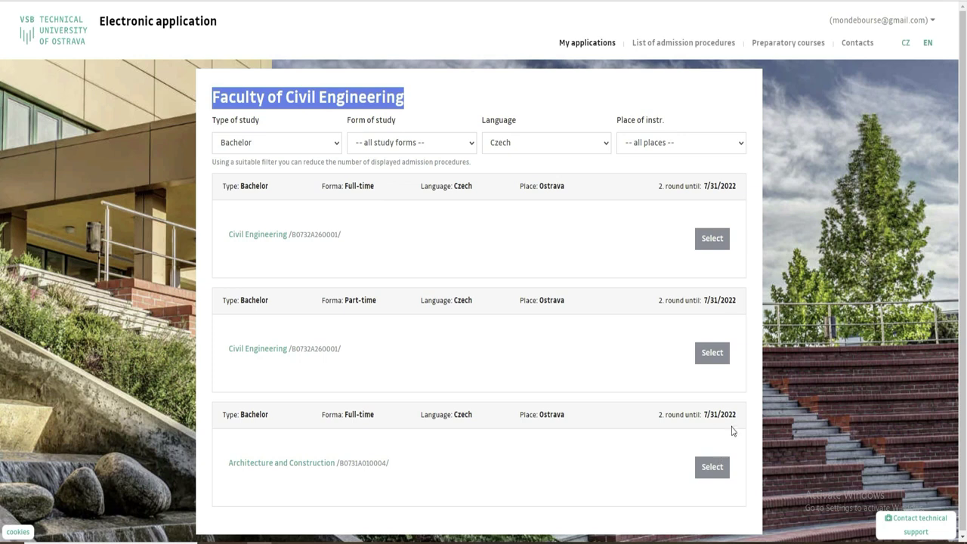
Filter the study programmes to Doctoral, then switch the Type of study filter back to Bachelor
drag(738, 415, 704, 413)
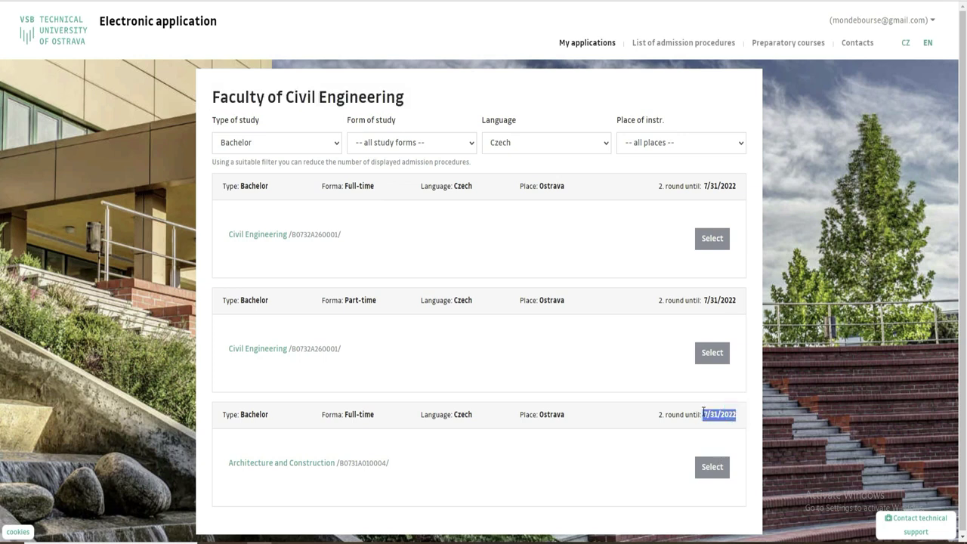
click(320, 148)
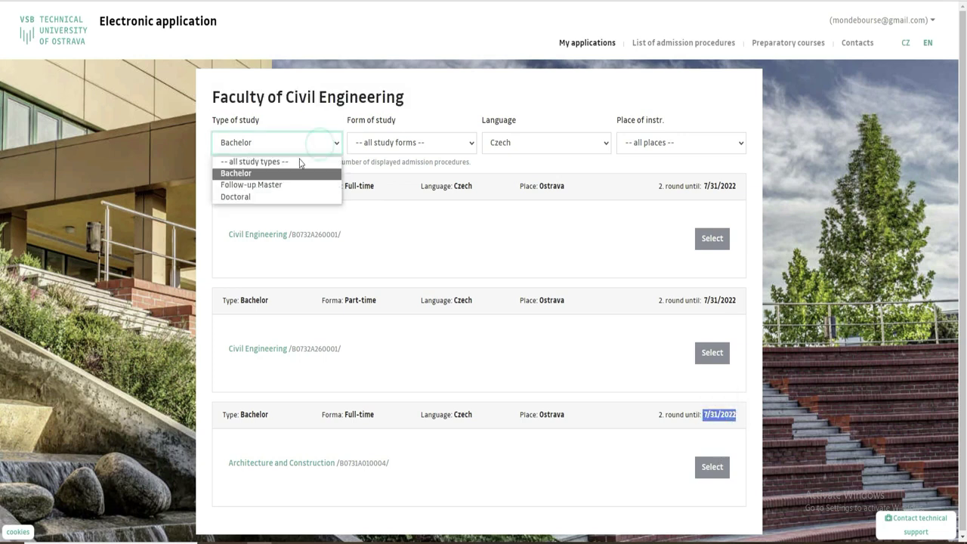
click(286, 196)
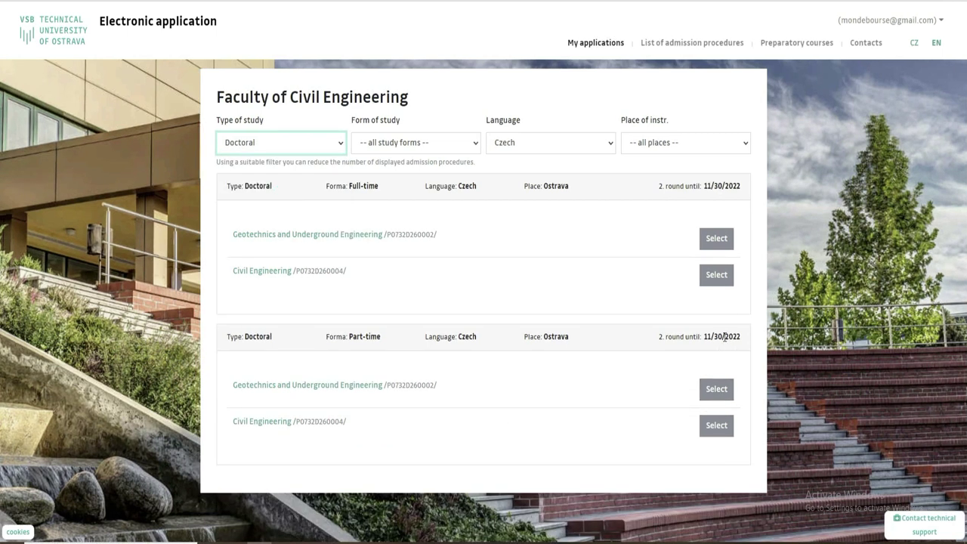
drag(704, 336, 744, 339)
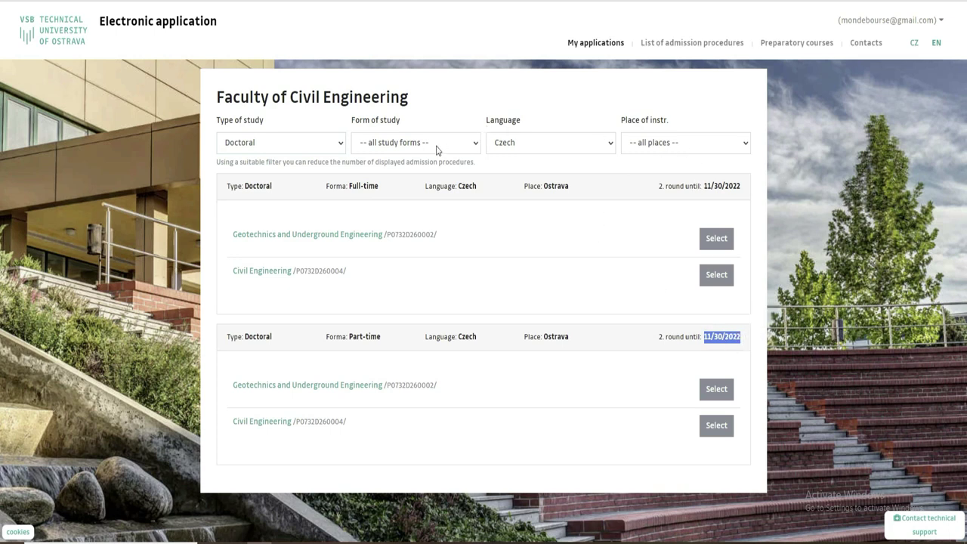
click(336, 146)
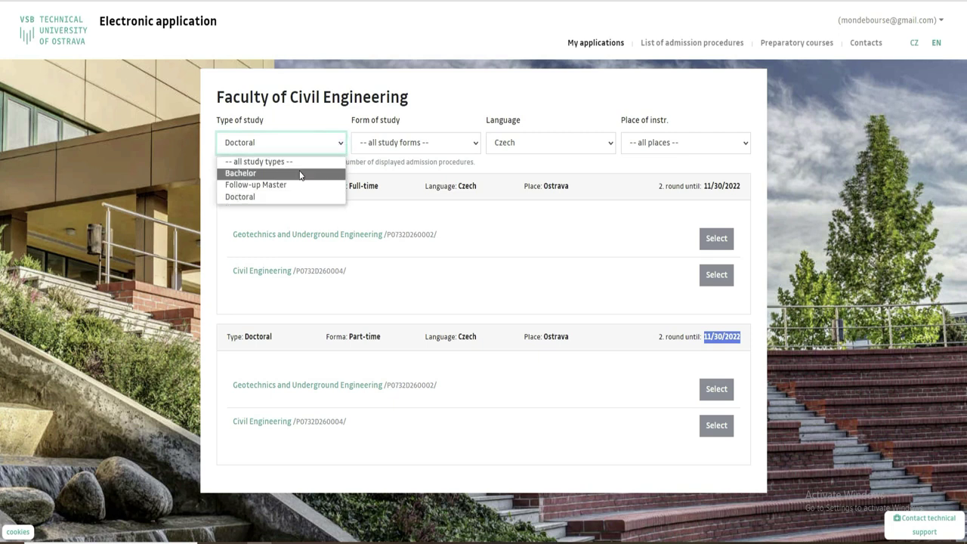
click(302, 172)
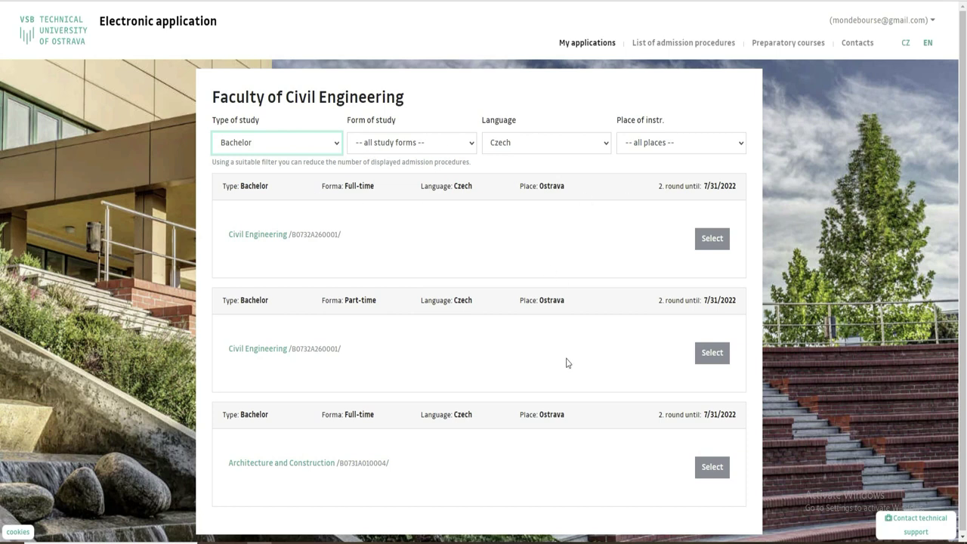
Select the full-time Bachelor Architecture and Construction programme to start the application
drag(704, 301, 752, 305)
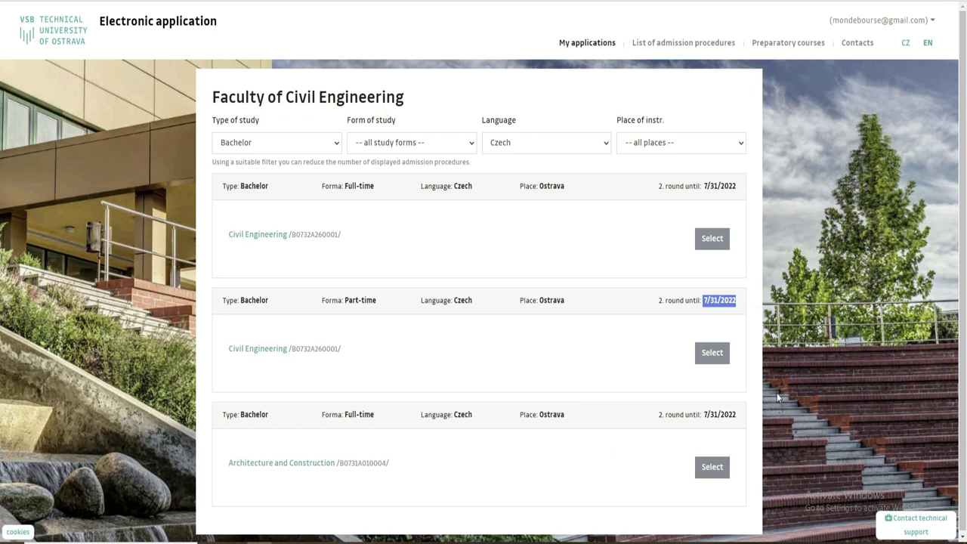
click(702, 470)
click(642, 484)
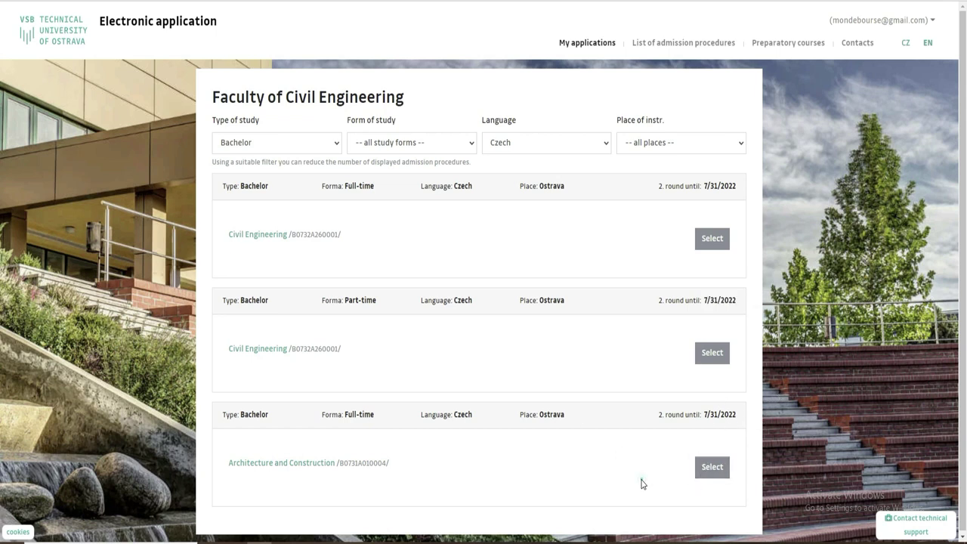
click(704, 469)
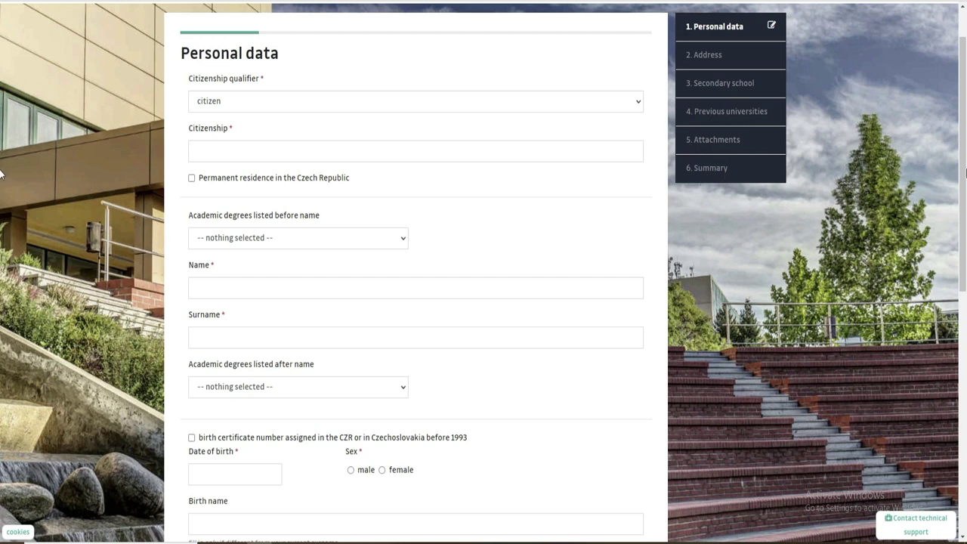
Translate the Personal data form into French using the browser's Translate option
scroll(2, 181, down, 7)
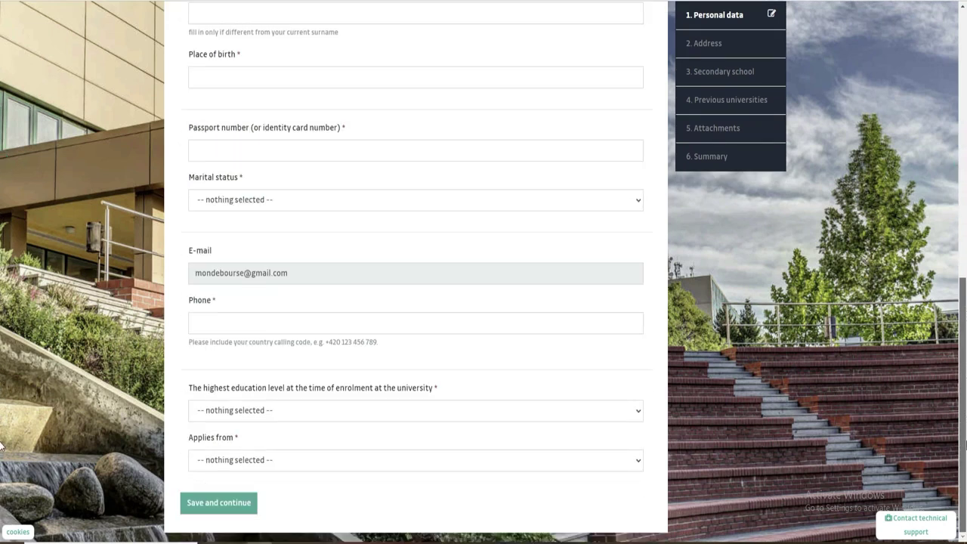
scroll(1, 366, up, 2)
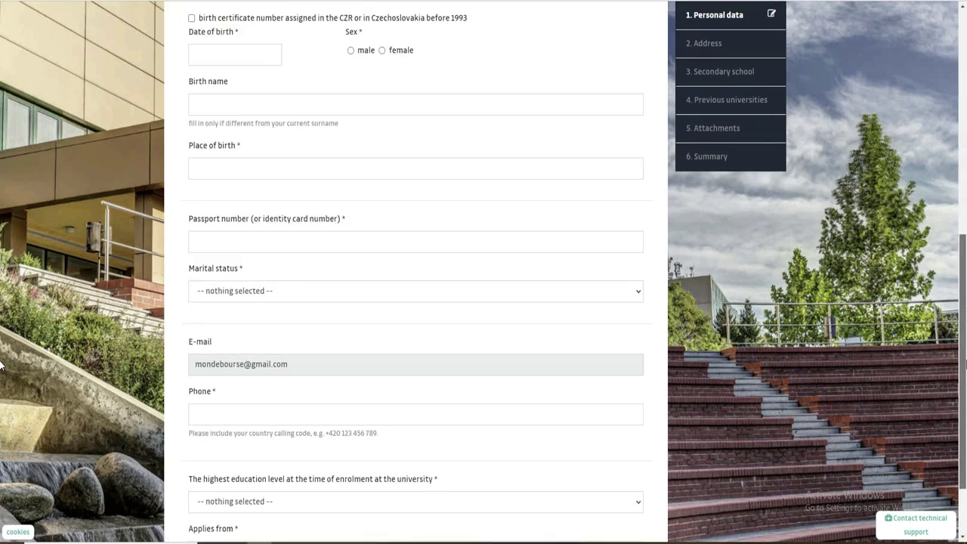
scroll(2, 362, up, 10)
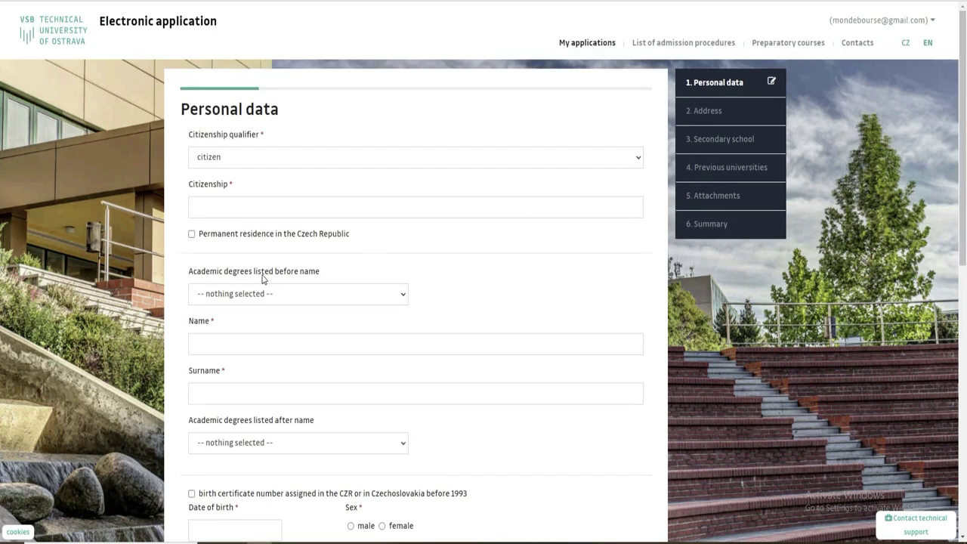
click(247, 157)
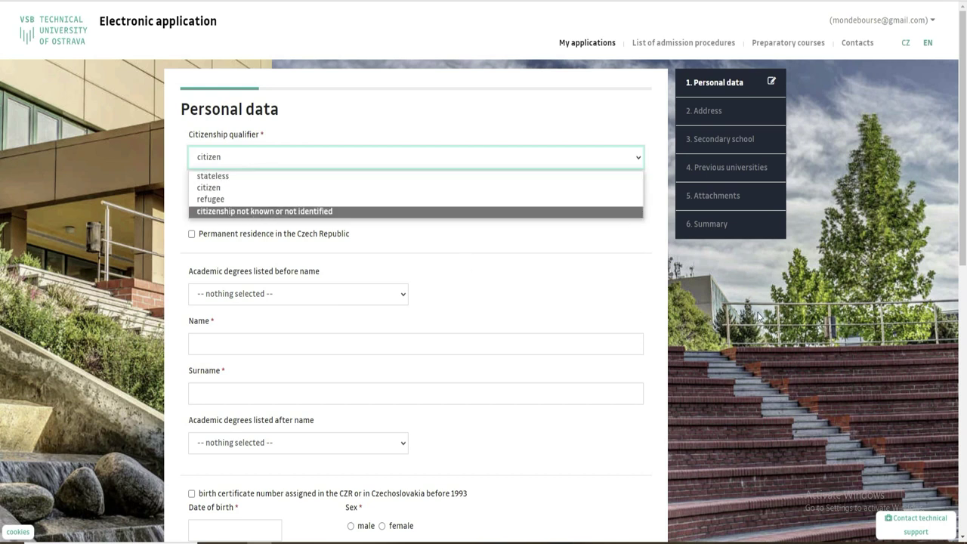
right_click(756, 313)
click(805, 179)
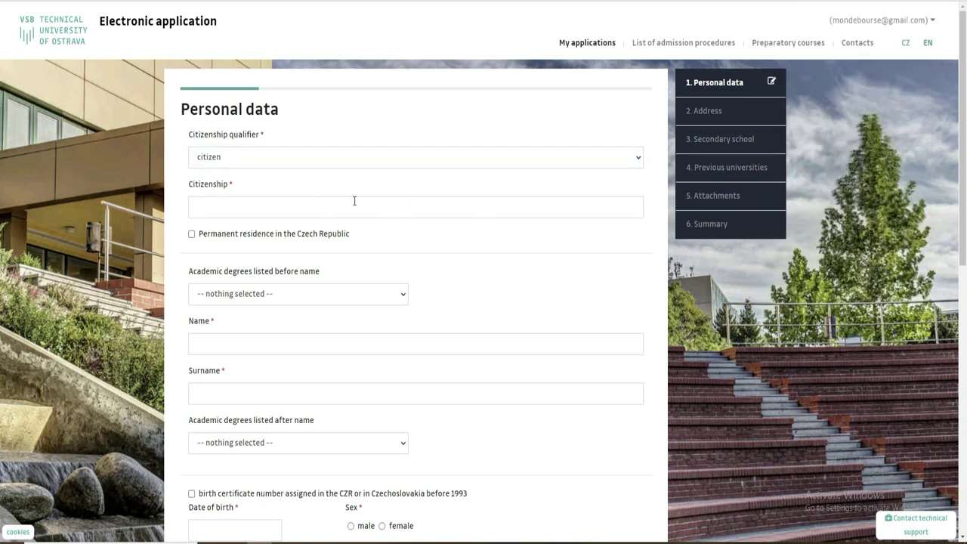
Keep the qualifier as citoyen and set citizenship to Côte d'Ivoire
click(307, 159)
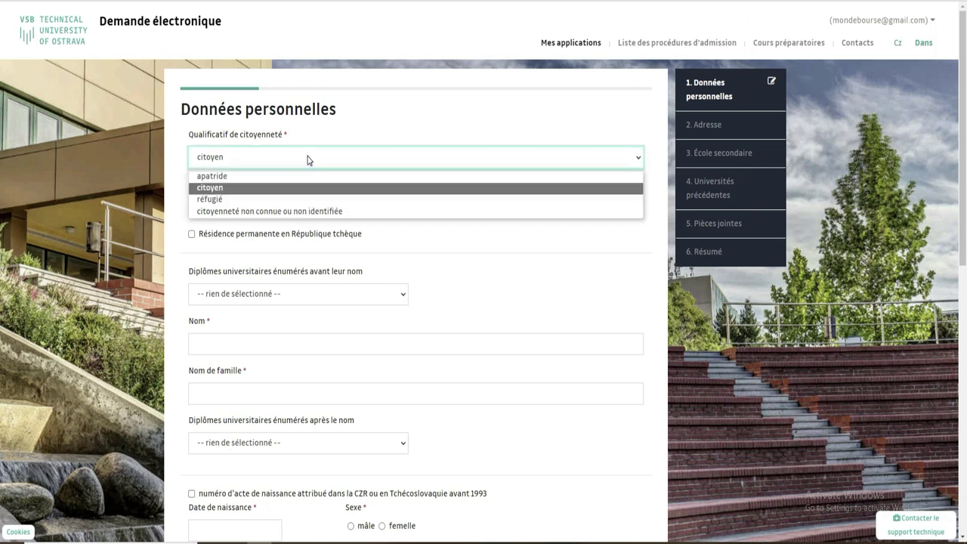
click(232, 188)
click(254, 209)
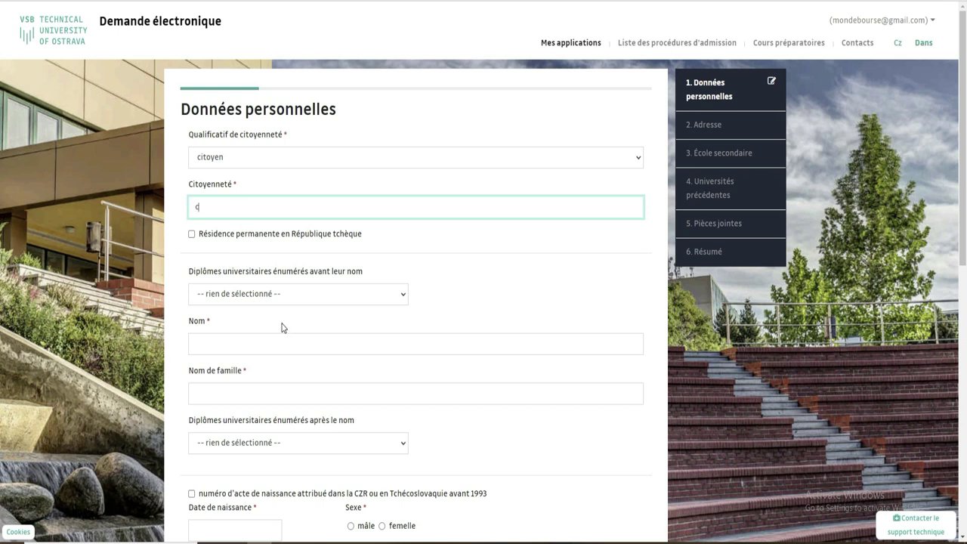
text(e)
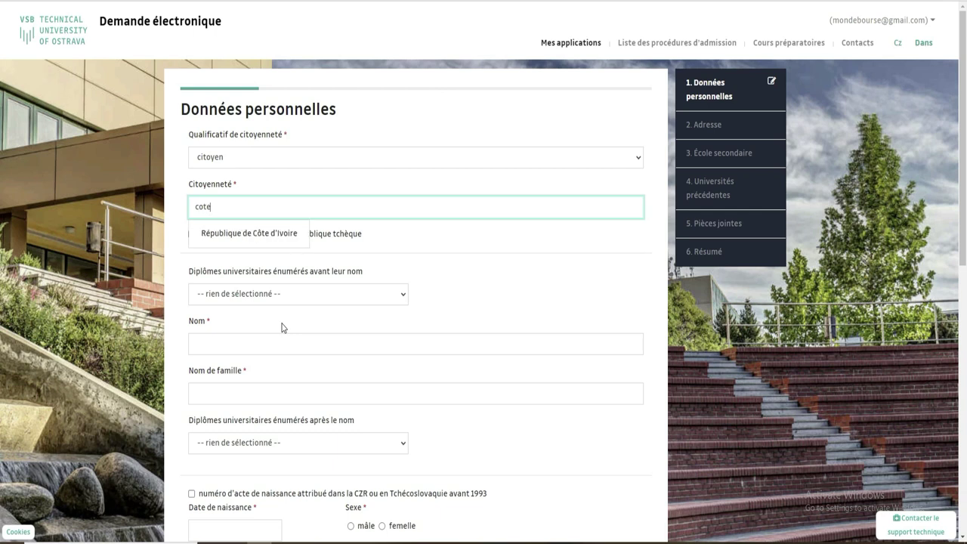
click(280, 233)
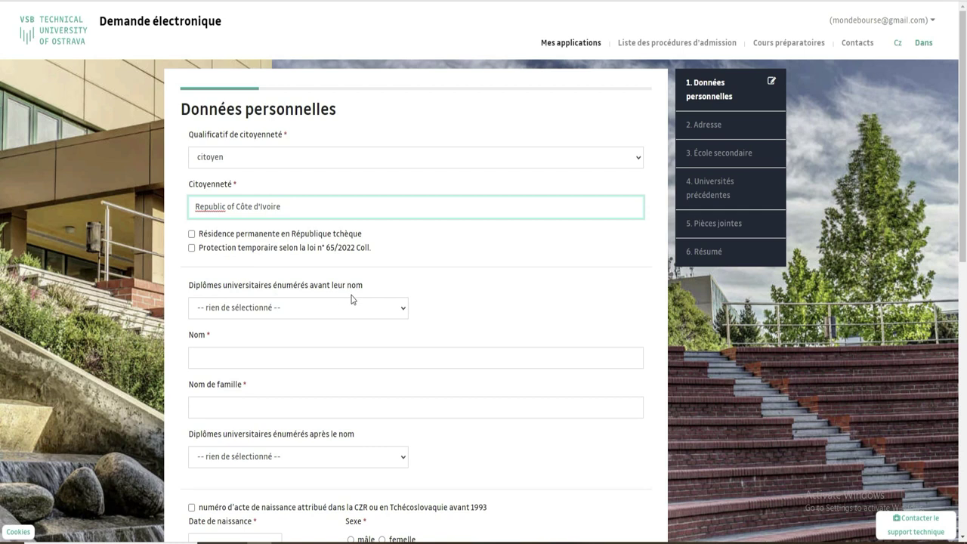
Choose B.A. as the degree before the name
click(398, 312)
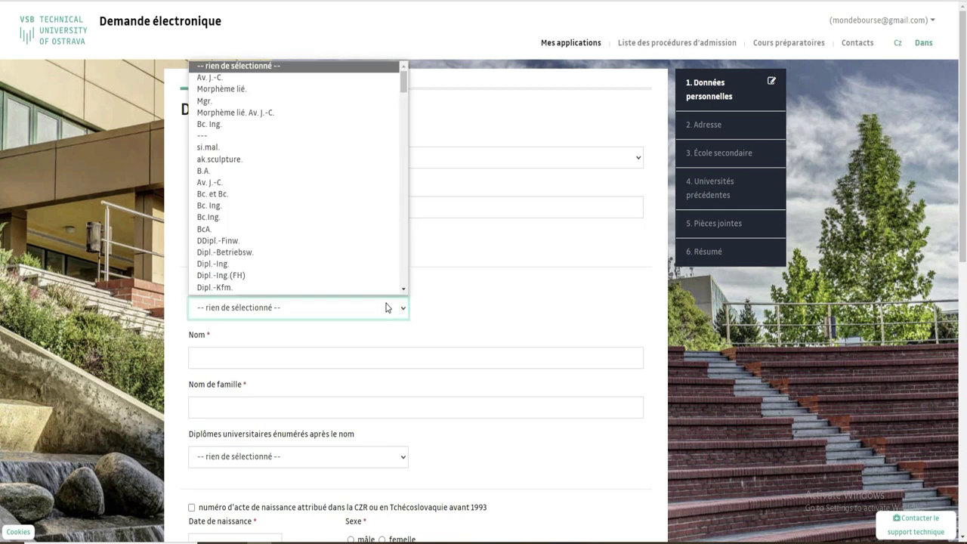
scroll(335, 237, down, 1)
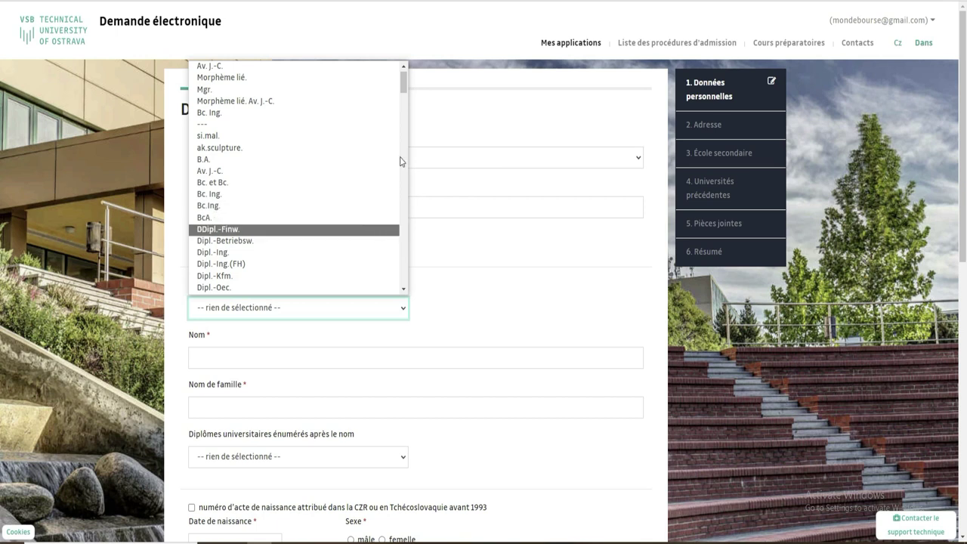
mouse_move(403, 82)
mouse_down()
mouse_move(404, 95)
mouse_move(403, 79)
mouse_up()
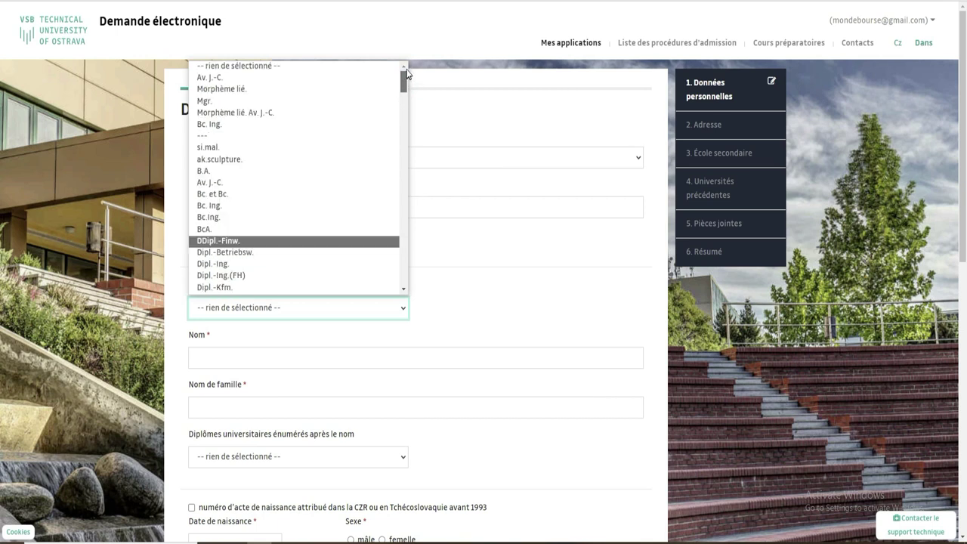
click(208, 173)
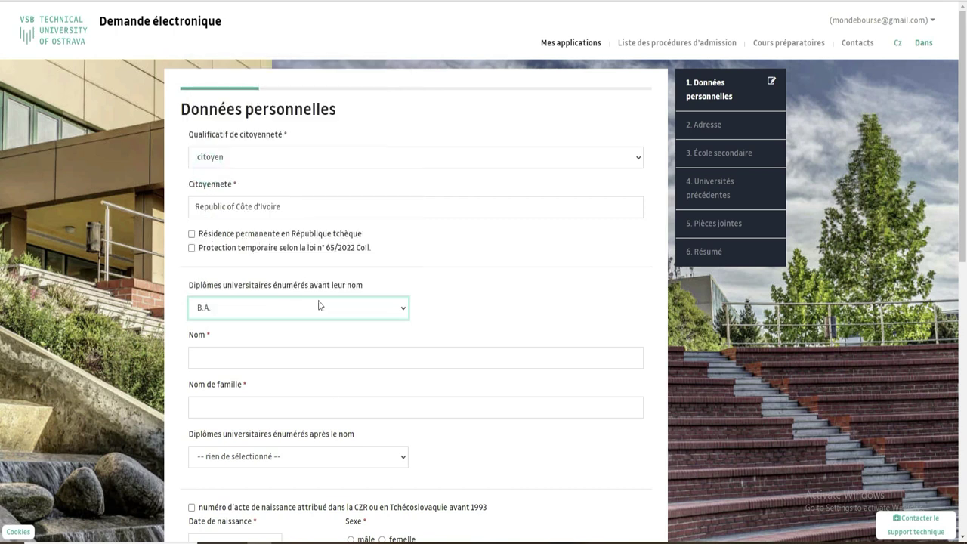
Enter the applicant's first name and surname
click(301, 356)
click(449, 404)
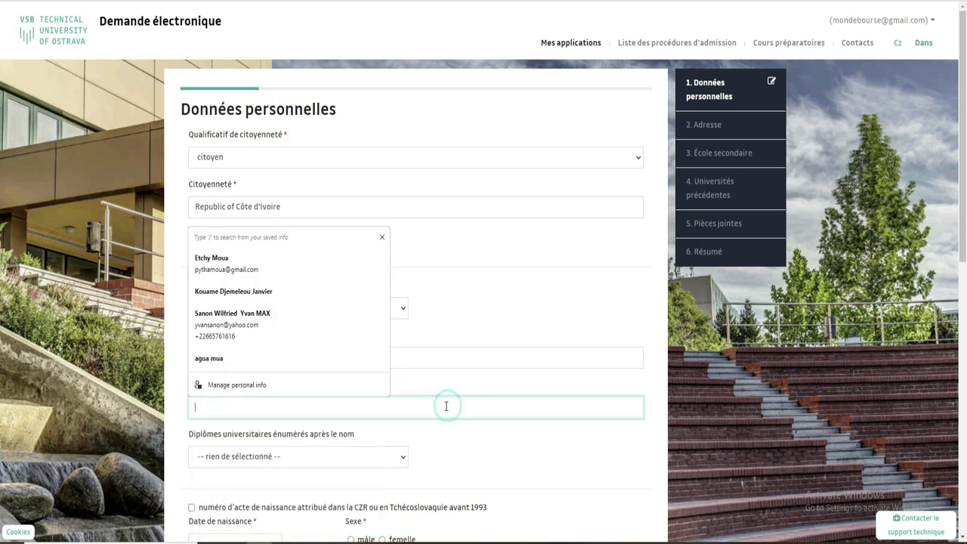
click(456, 356)
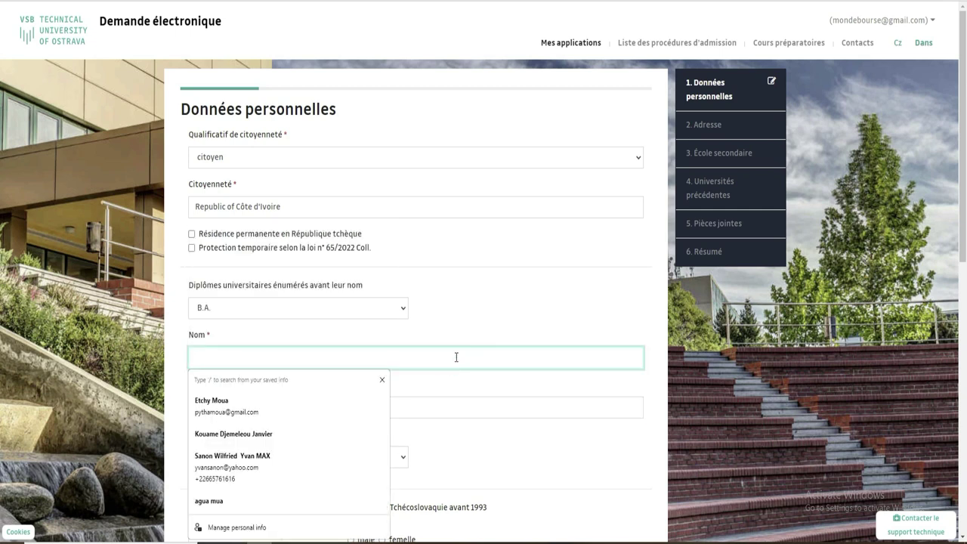
text(hiliko)
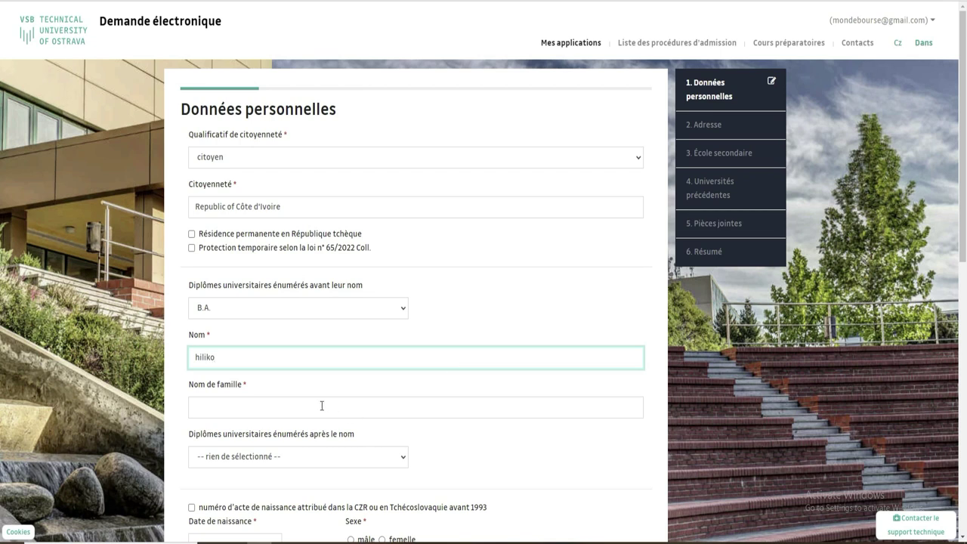
click(322, 405)
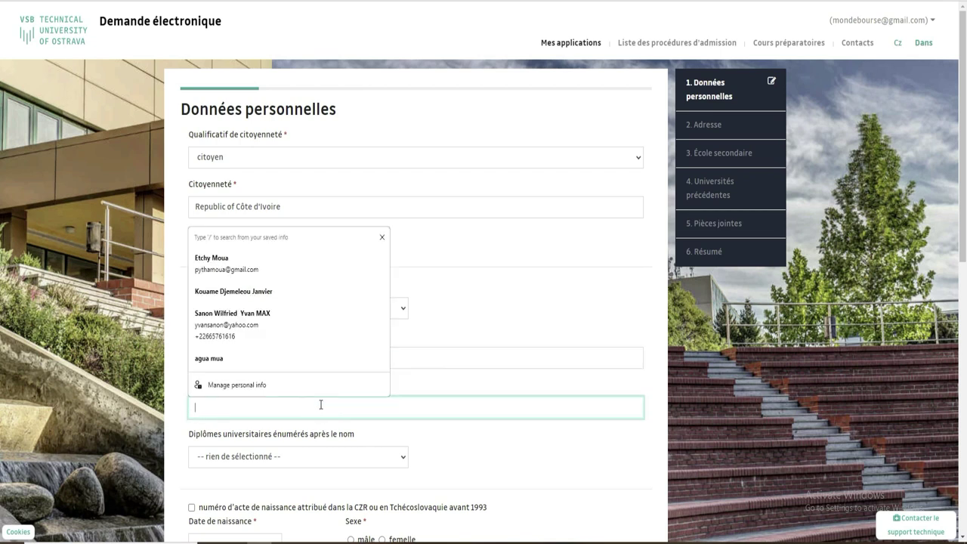
text(V)
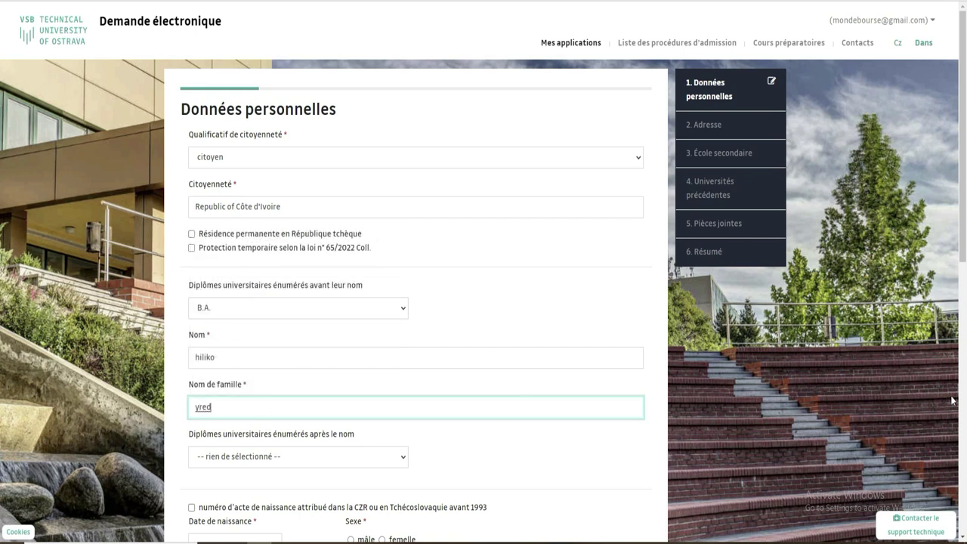
Set the degree after the name to Bsc and leave the pre-1993 birth record option unticked
scroll(813, 293, down, 2)
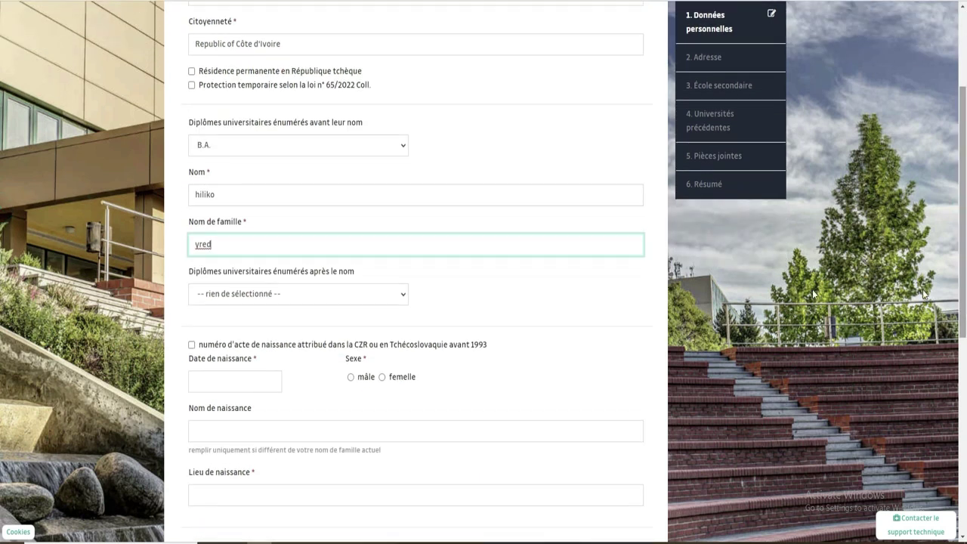
click(376, 297)
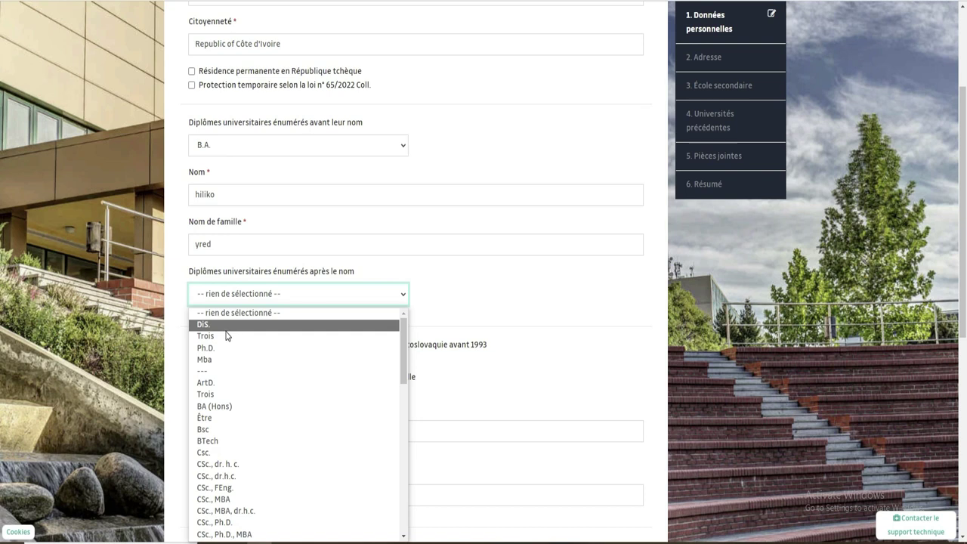
click(218, 430)
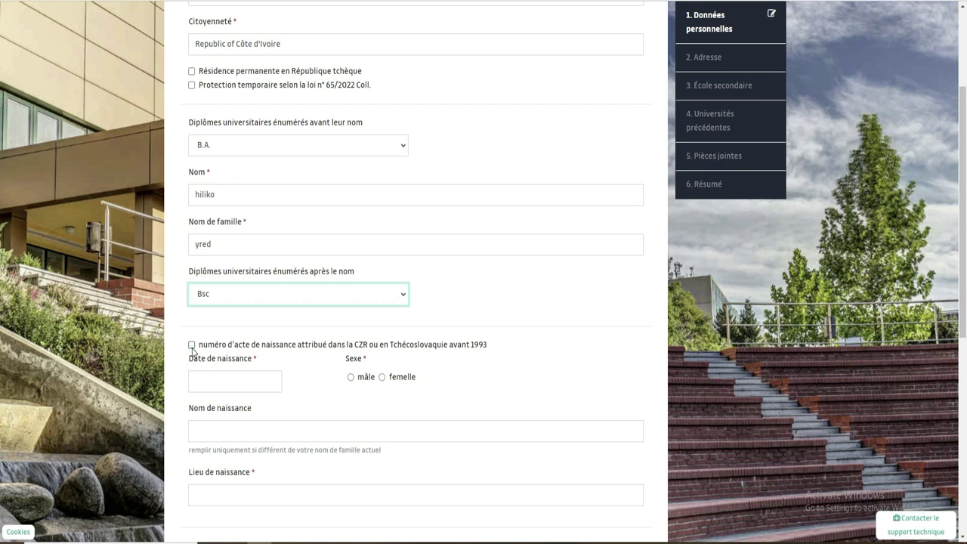
click(192, 345)
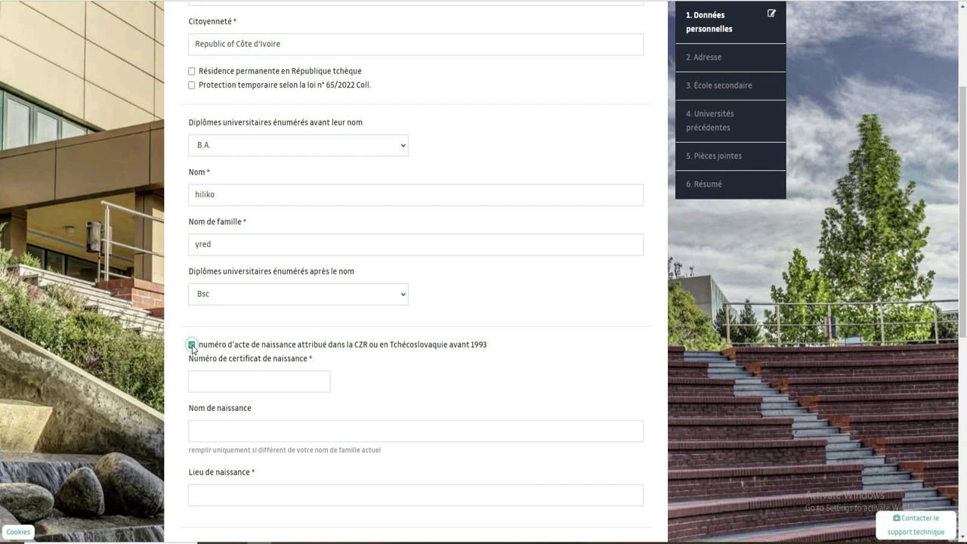
click(192, 345)
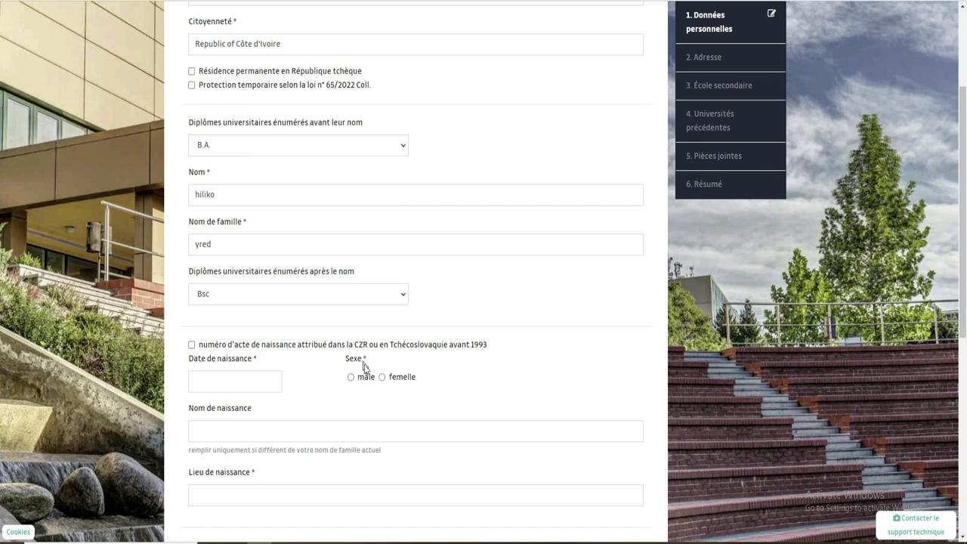
Set sex to male and date of birth to 4 July 2006
click(351, 378)
click(228, 382)
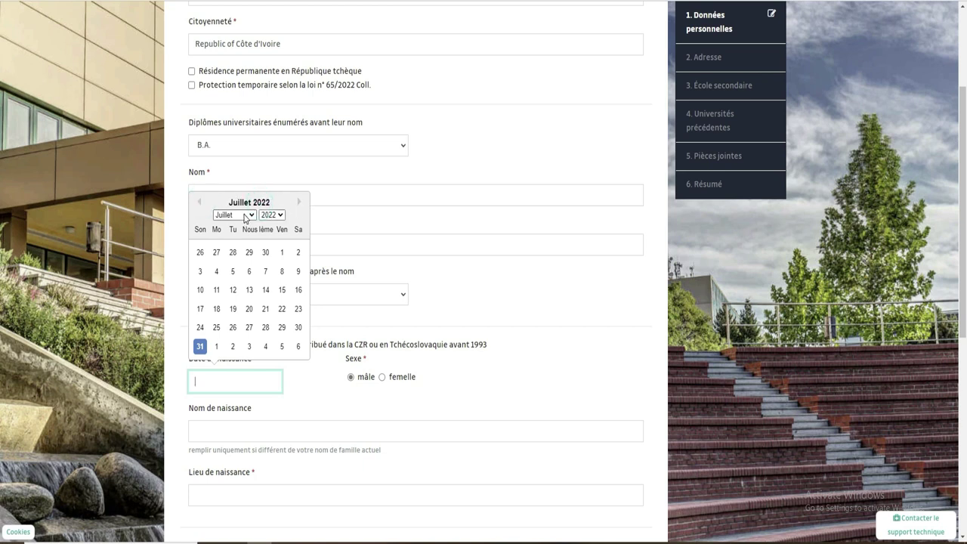
click(273, 215)
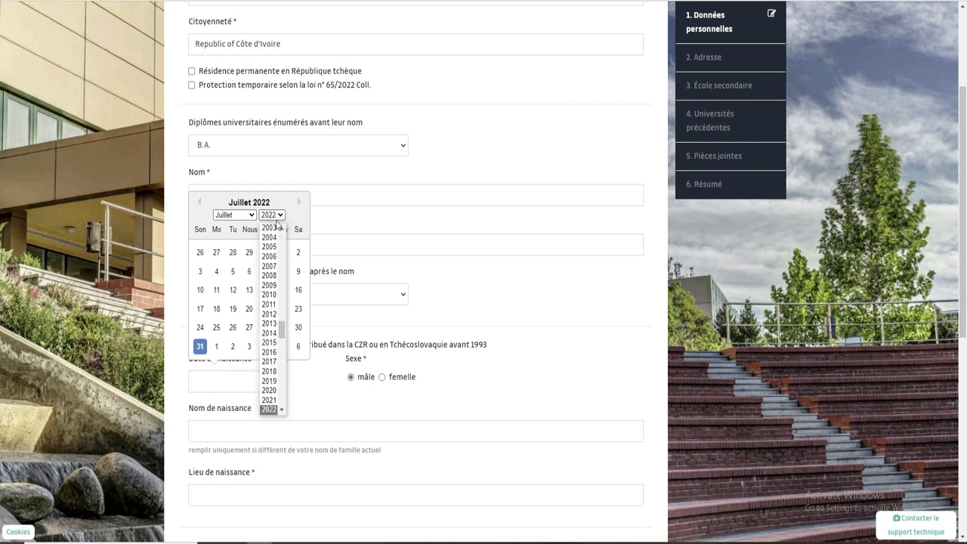
click(273, 257)
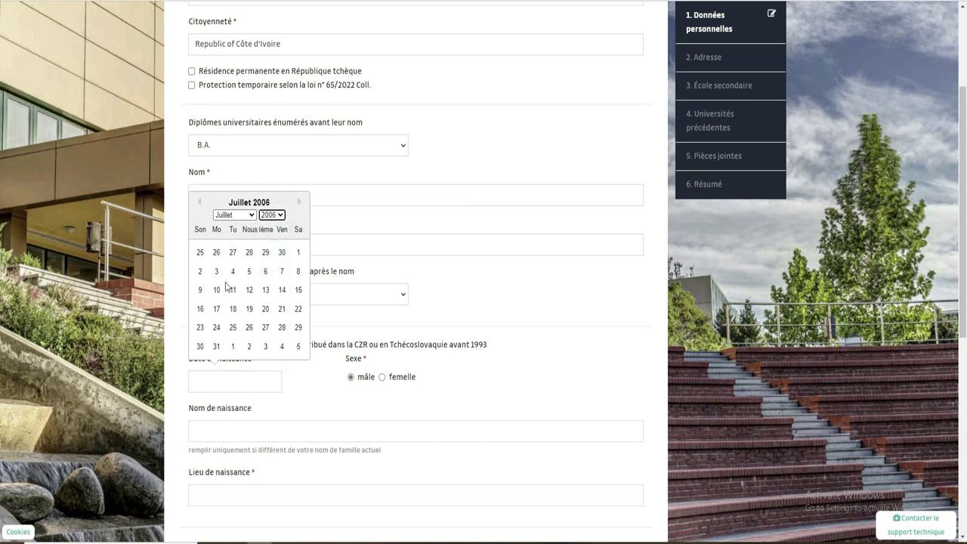
click(232, 270)
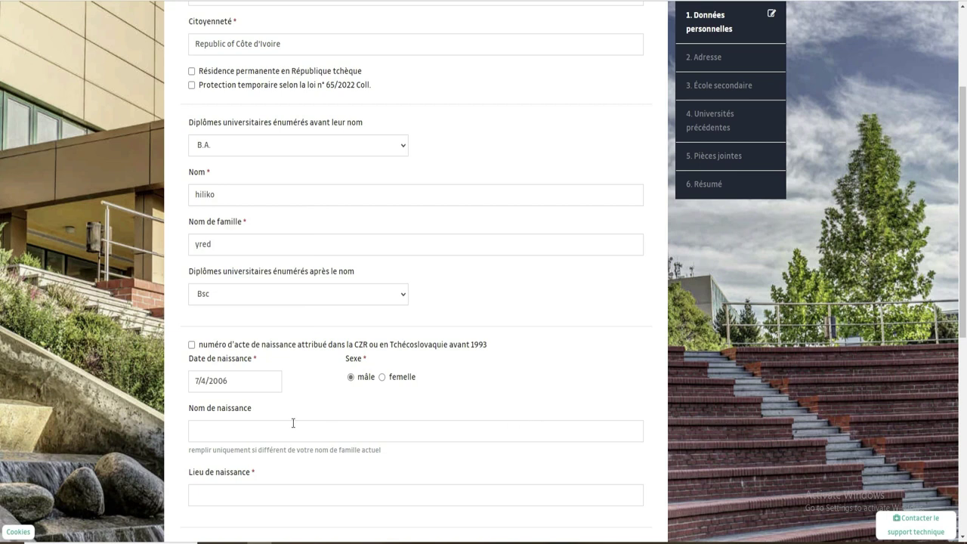
click(195, 380)
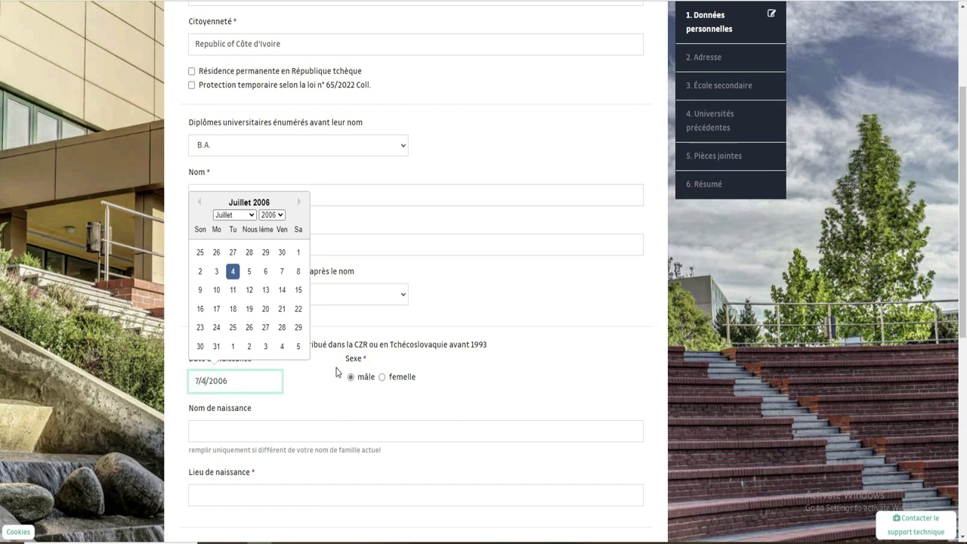
click(362, 428)
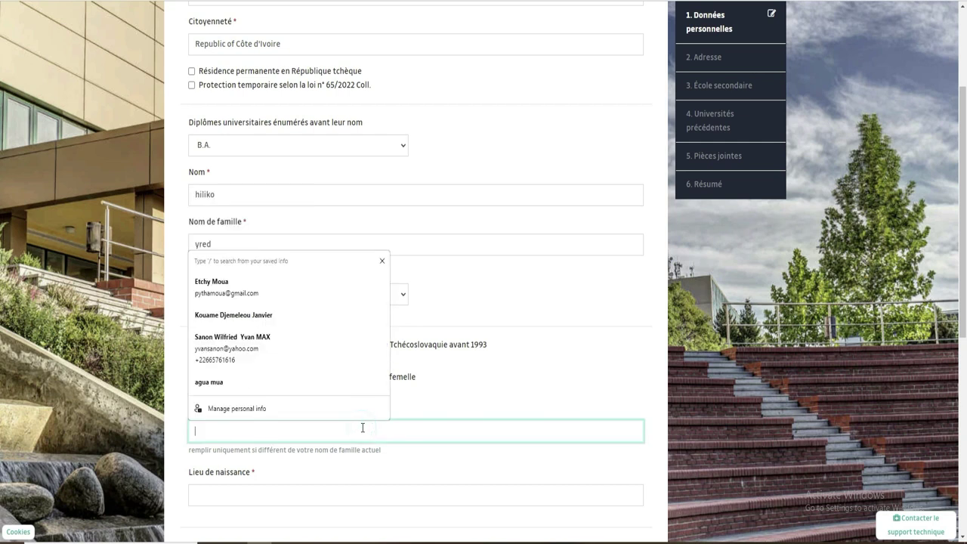
Enter Abidjan as the place of birth
click(242, 428)
click(281, 497)
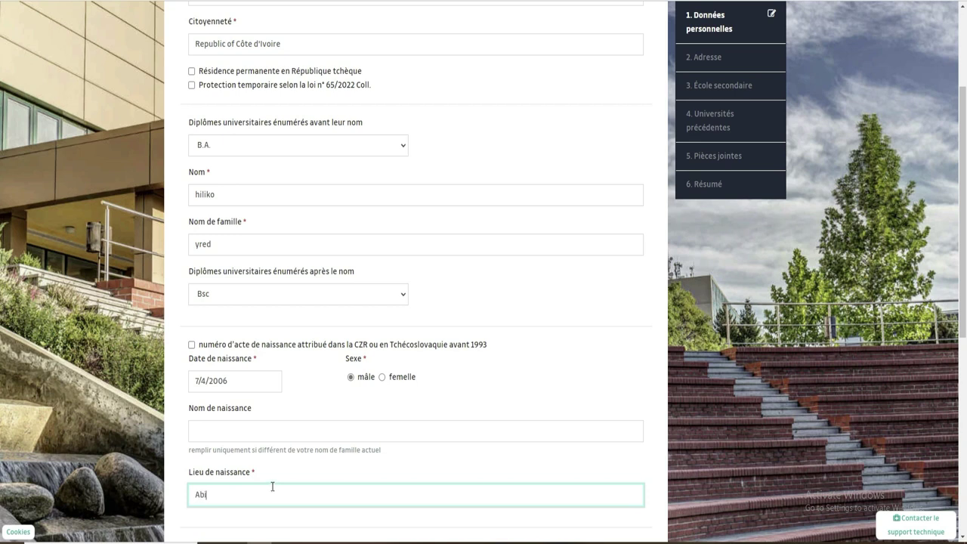
text(Abidjan)
Enter the applicant's passport number
scroll(2, 383, down, 3)
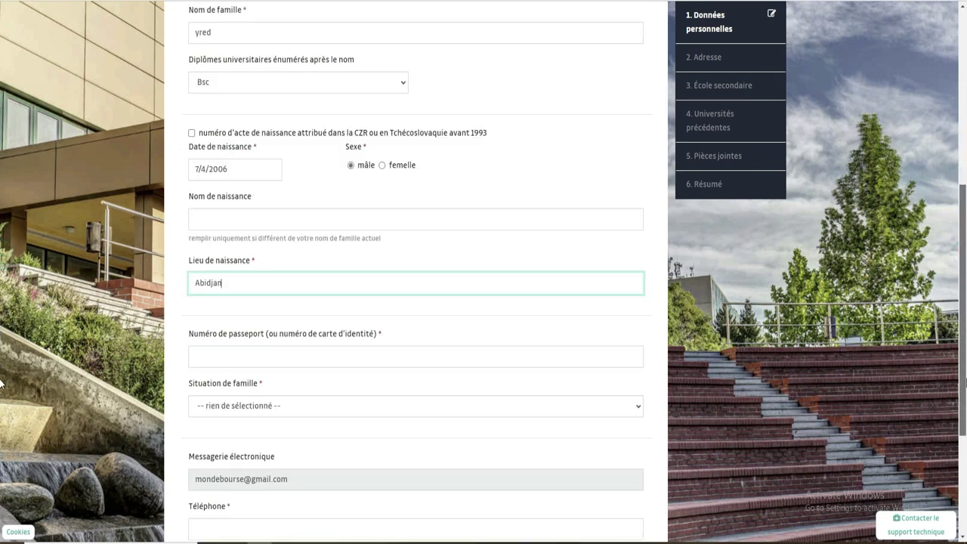
scroll(1, 383, down, 1)
click(283, 259)
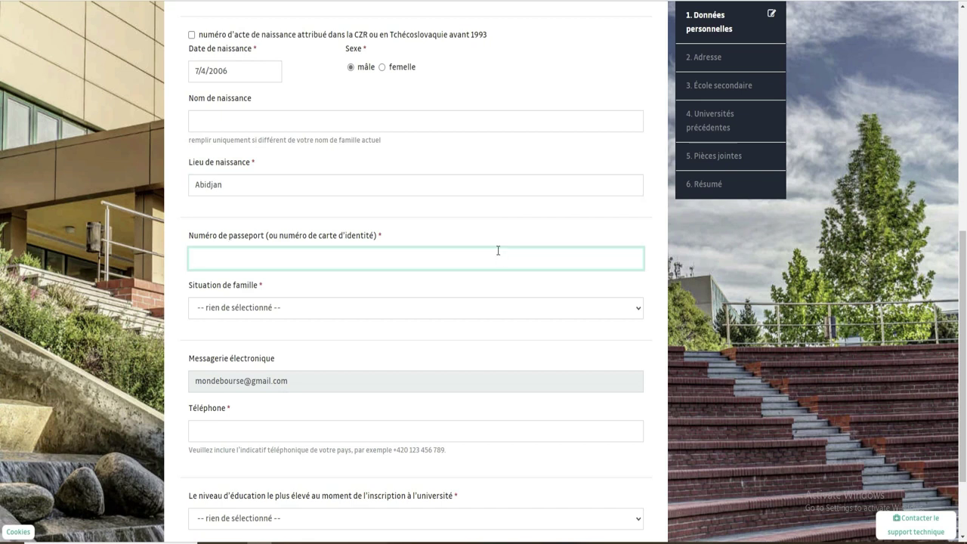
Set family situation to Célibataire and enter the phone number with the +225 code
click(306, 315)
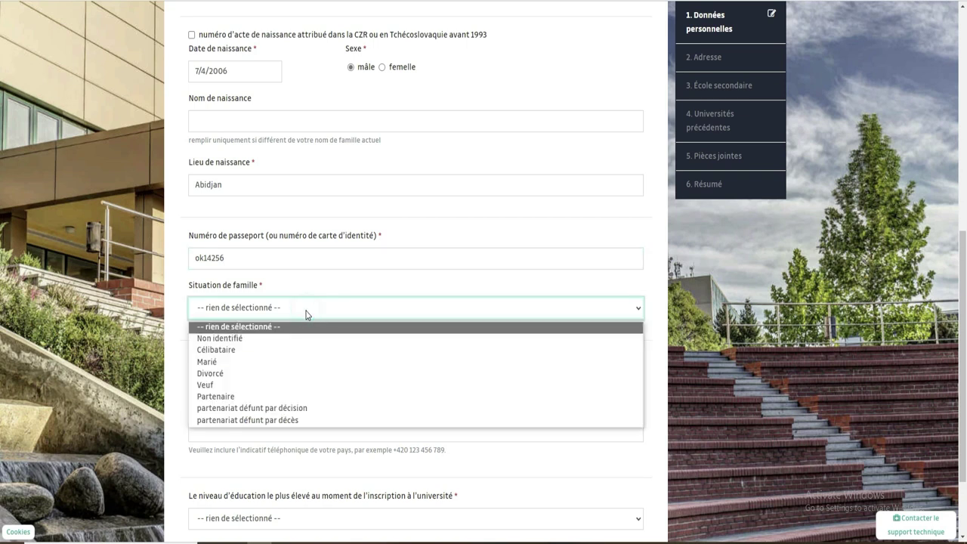
click(232, 351)
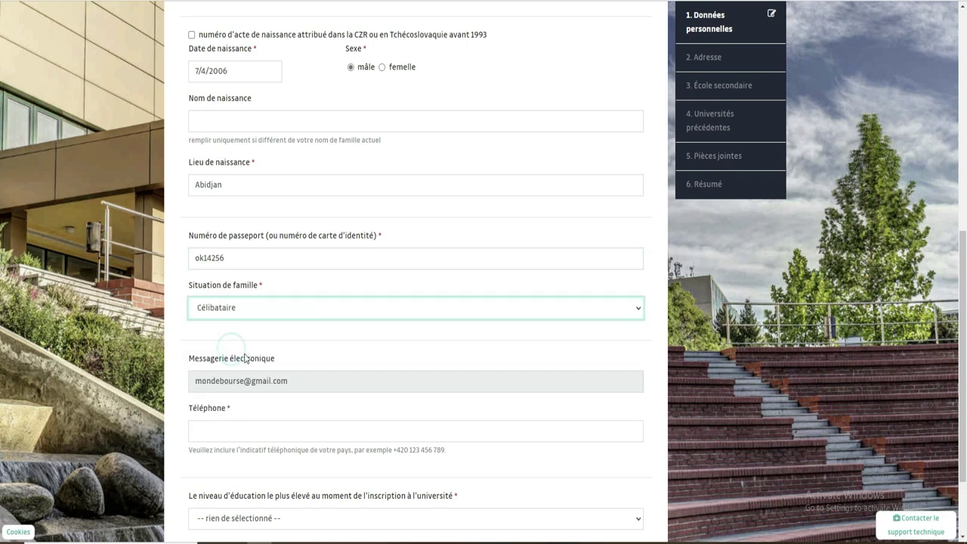
scroll(1, 276, down, 3)
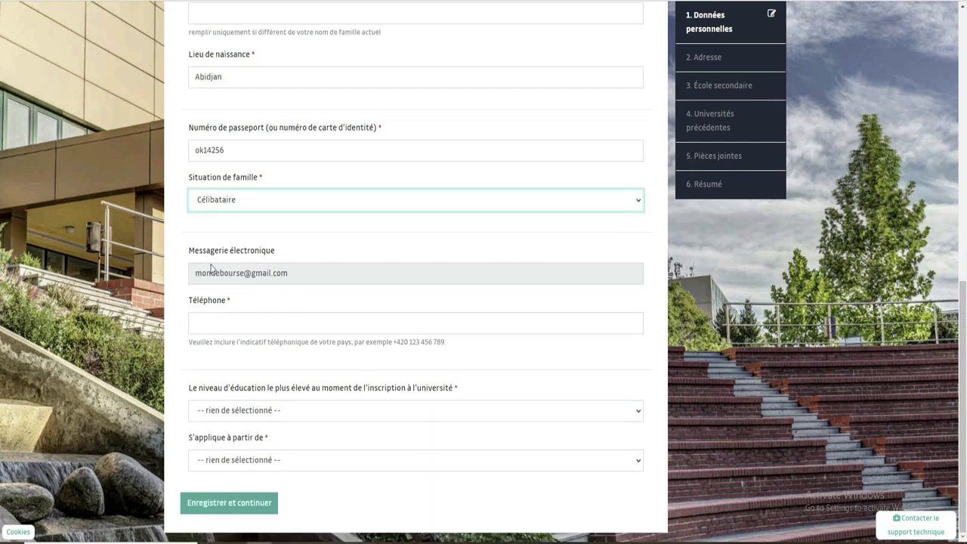
click(240, 321)
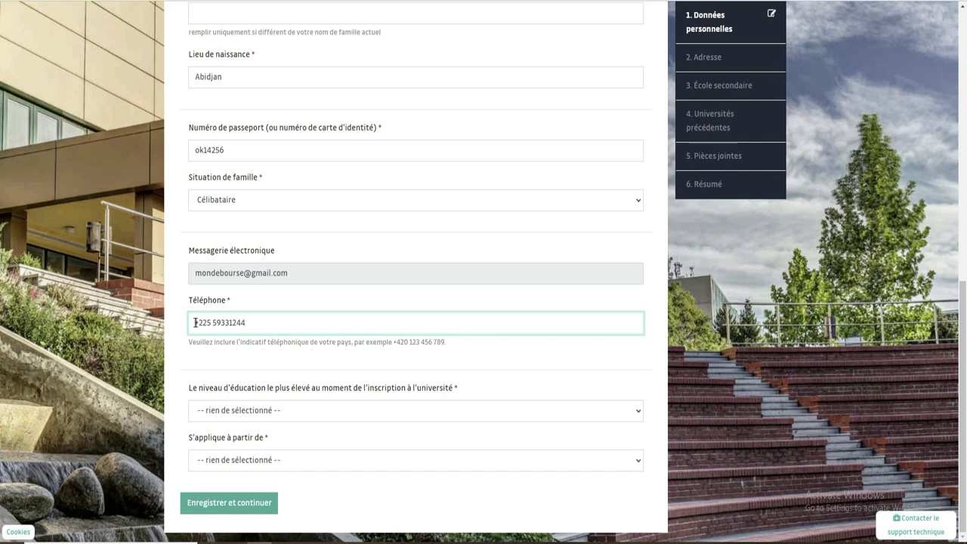
drag(195, 323, 211, 322)
Choose completed secondary education with certificate, applying from École de base, then save and continue
click(626, 412)
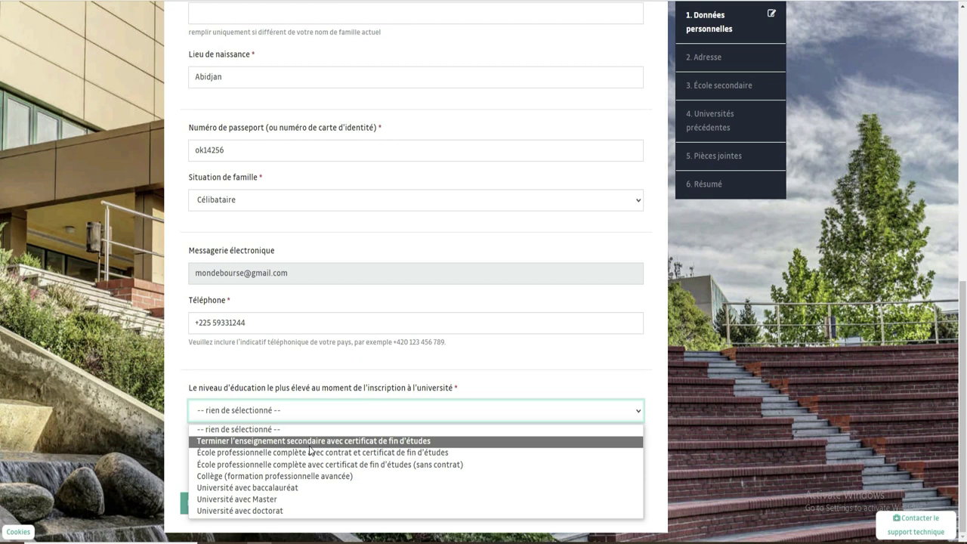
key(Up)
click(369, 440)
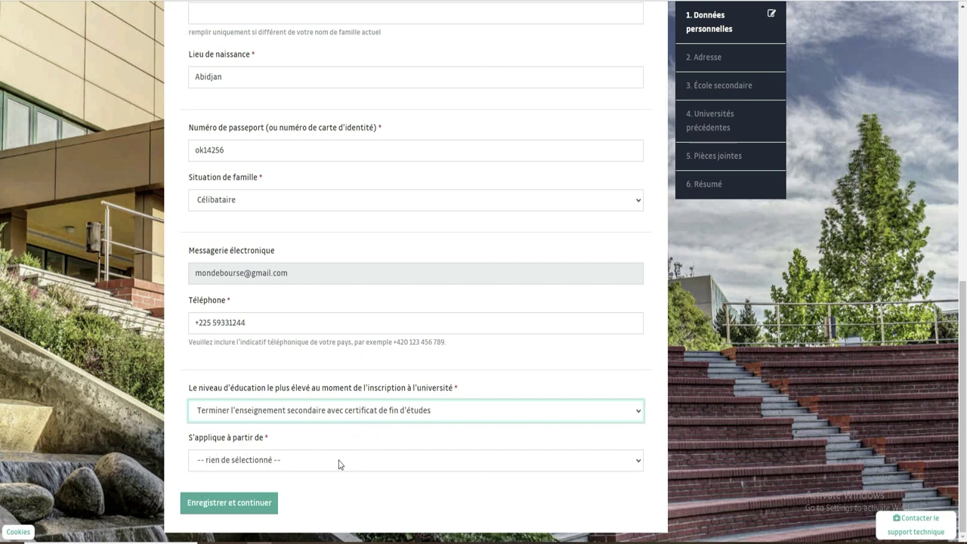
click(347, 464)
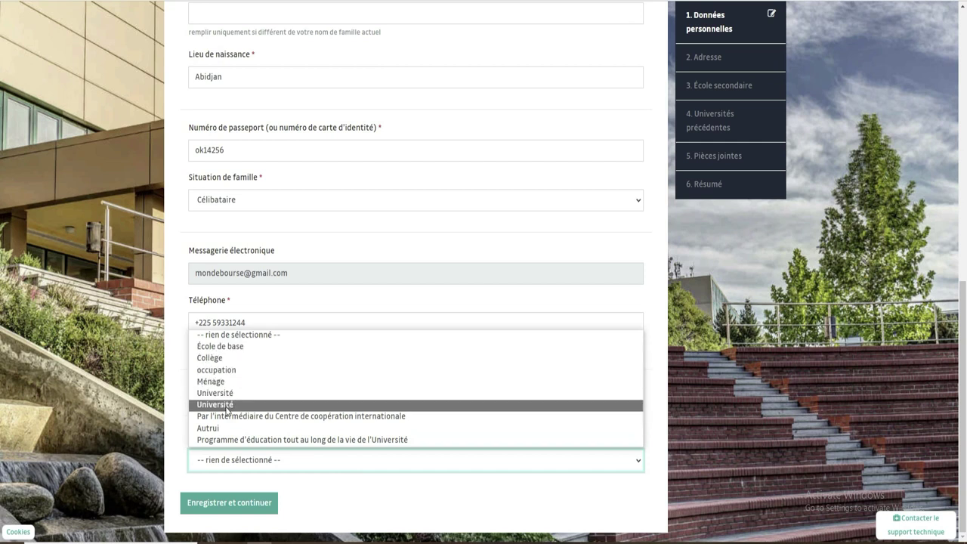
click(224, 347)
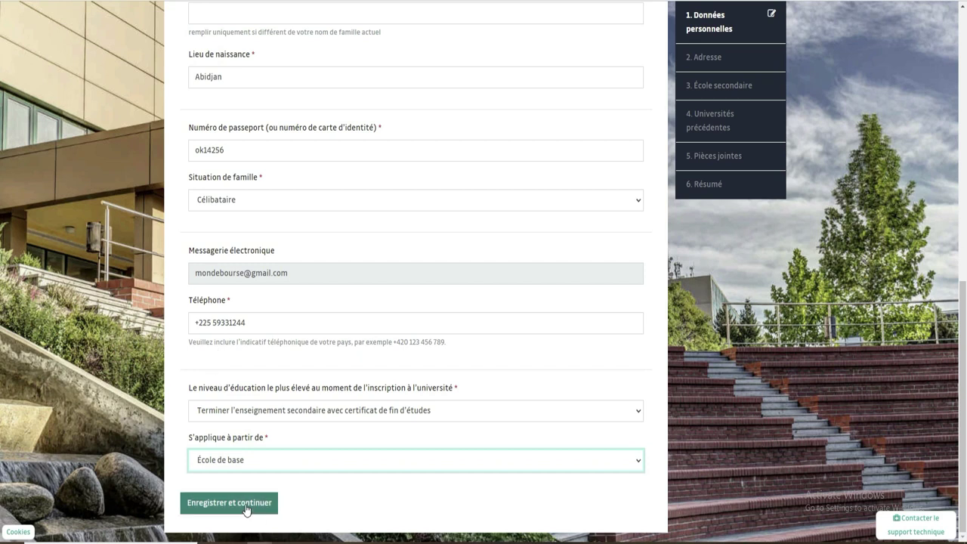
click(245, 503)
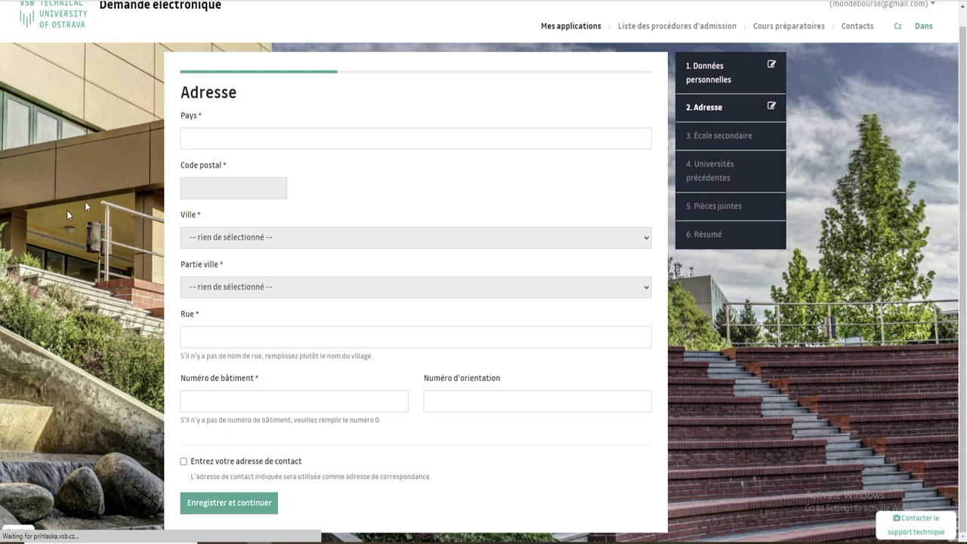
Fill the address with country Côte d'Ivoire, the postal code and city from the saved address
click(243, 144)
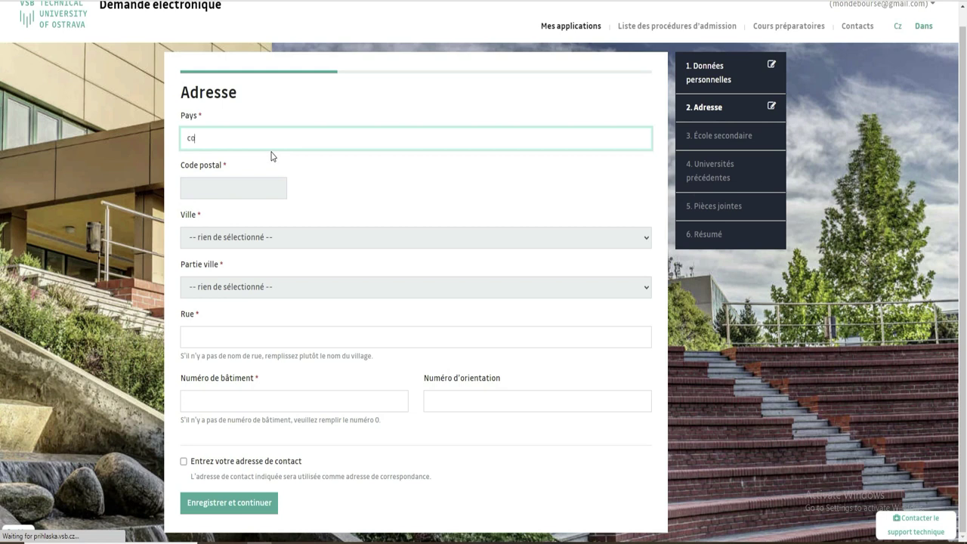
text(cote)
click(249, 164)
click(238, 205)
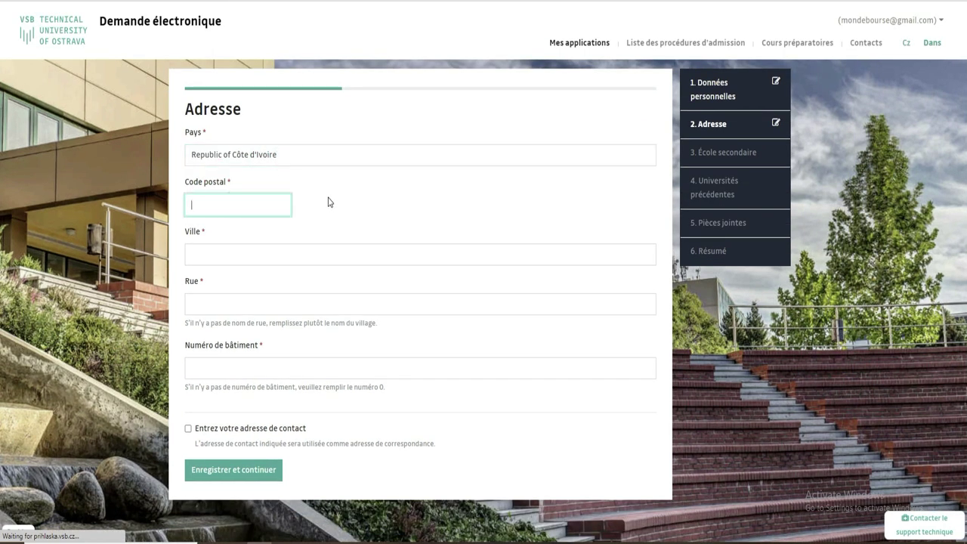
text(1863)
click(224, 255)
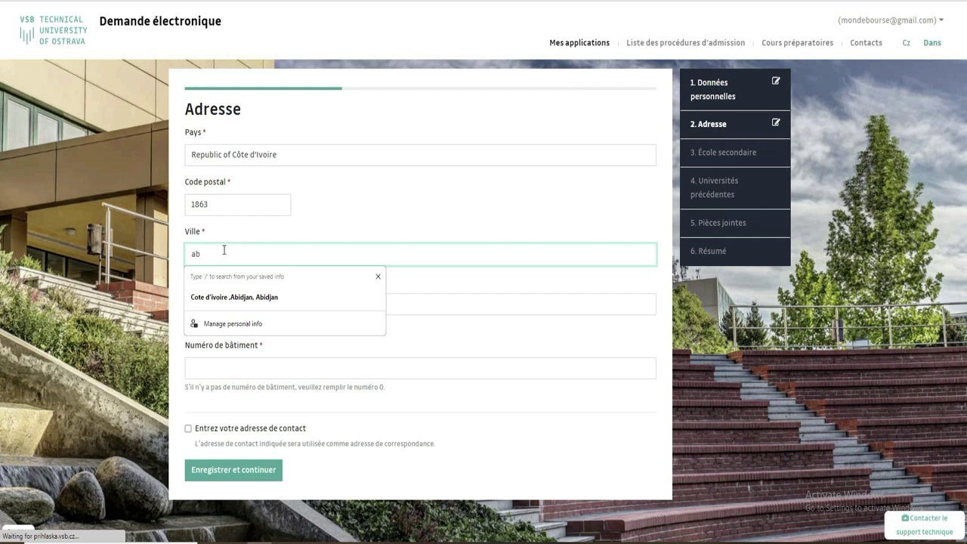
click(239, 299)
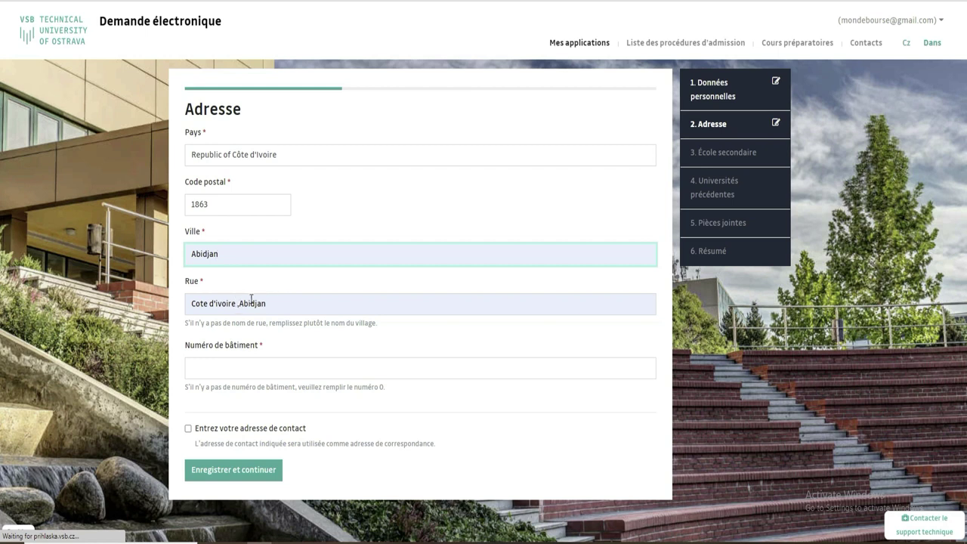
Replace the street text with the applicant's new street value
click(240, 302)
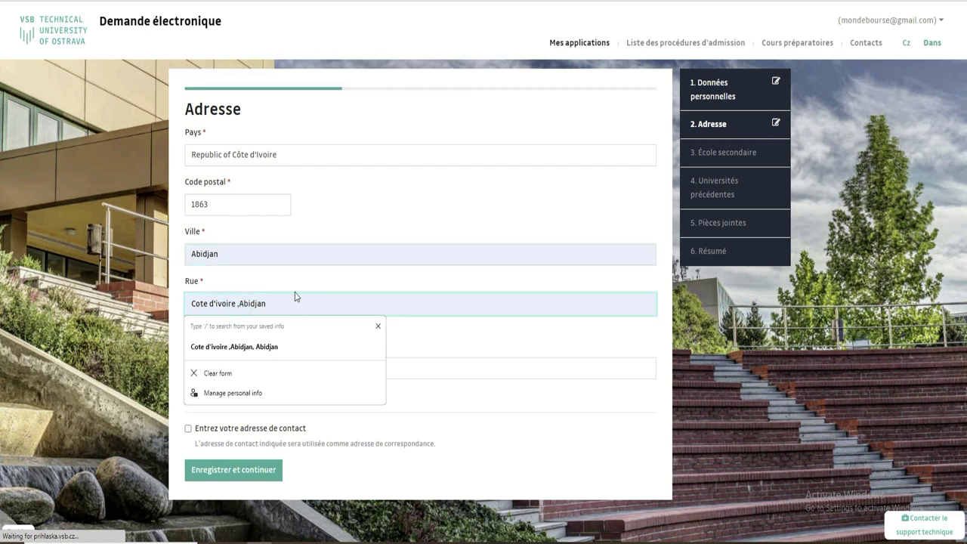
key(BackSpace)
key(BackSpace)
key(BackSpace)
key(BackSpace)
key(BackSpace)
key(BackSpace)
key(BackSpace)
key(BackSpace)
key(BackSpace)
key(BackSpace)
key(BackSpace)
key(BackSpace)
key(BackSpace)
key(BackSpace)
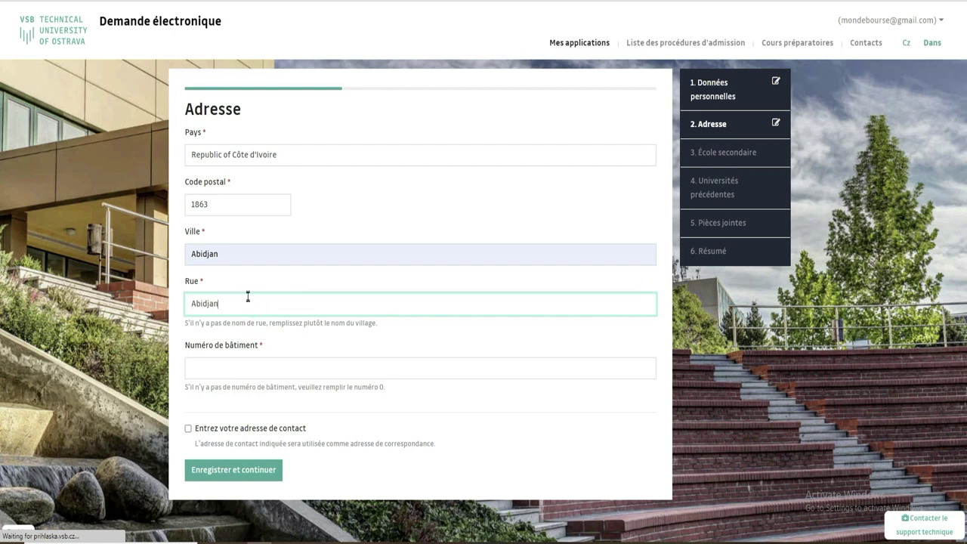
text(,)
text(cocody)
drag(389, 324, 185, 326)
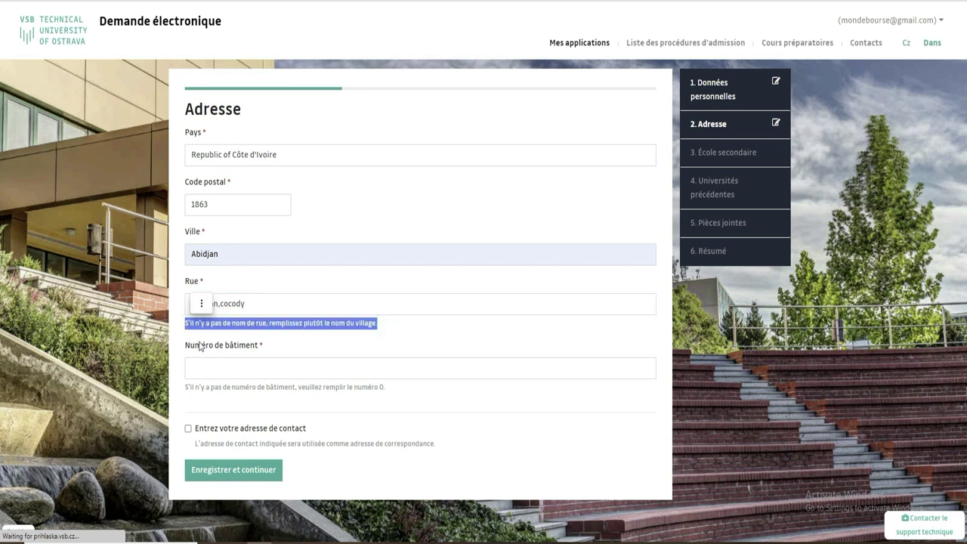
Enter building number 0, and add then remove a separate contact address
click(271, 369)
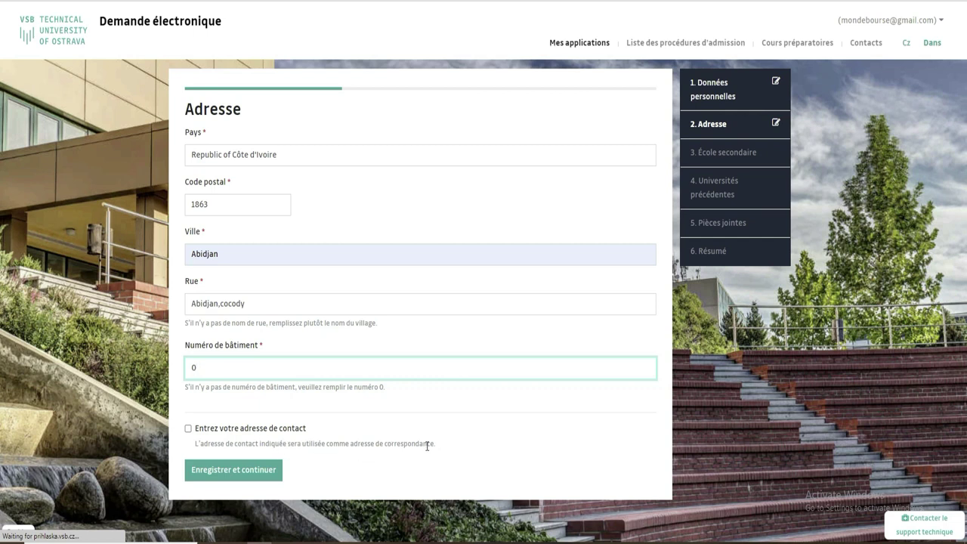
click(189, 429)
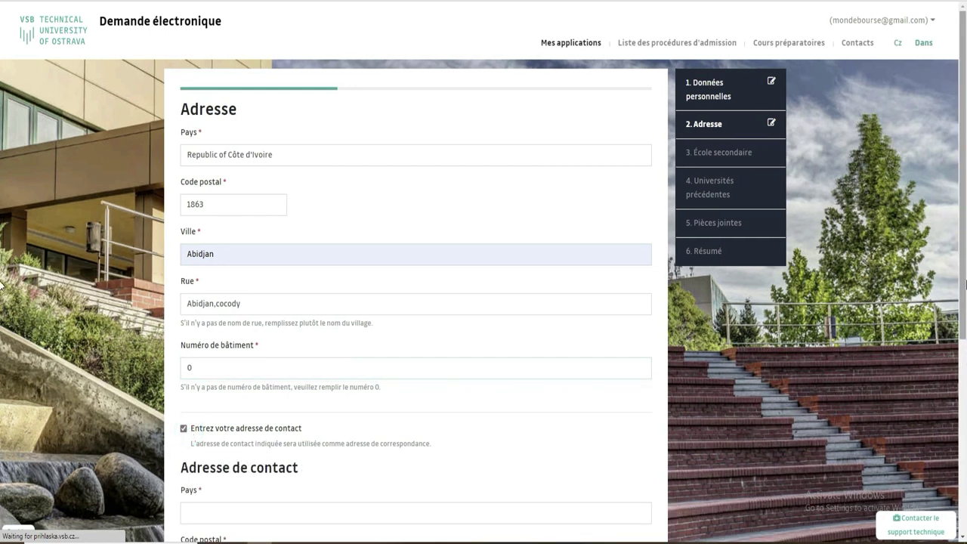
scroll(3, 375, down, 2)
scroll(3, 375, down, 3)
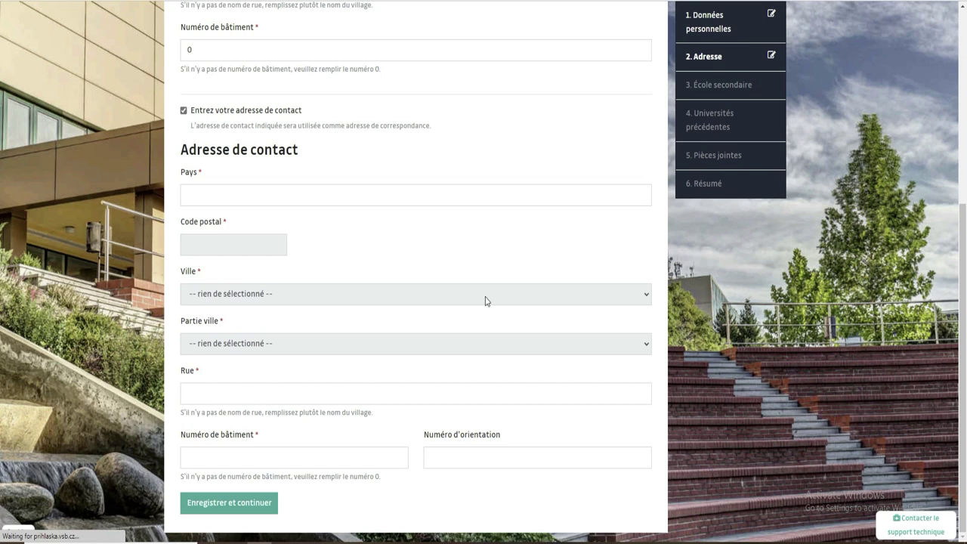
click(216, 195)
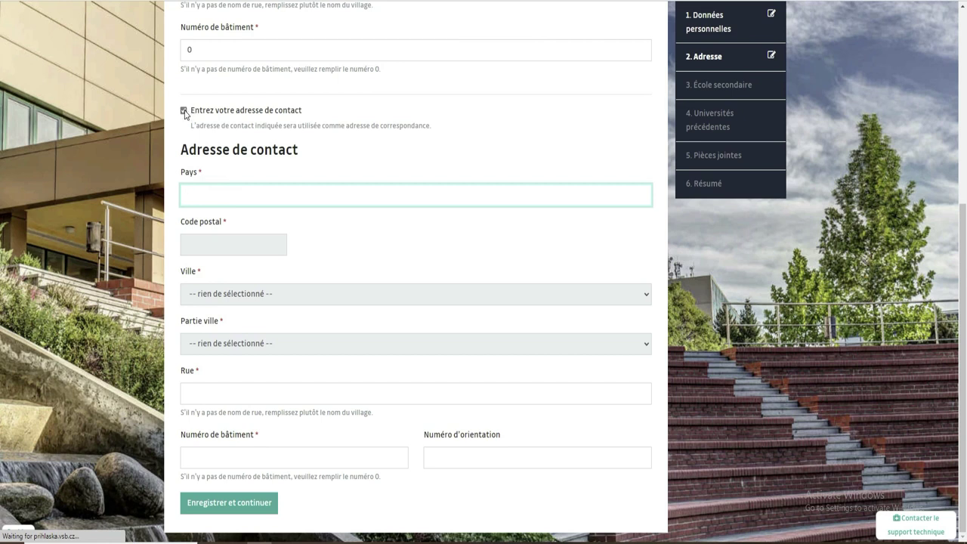
click(184, 111)
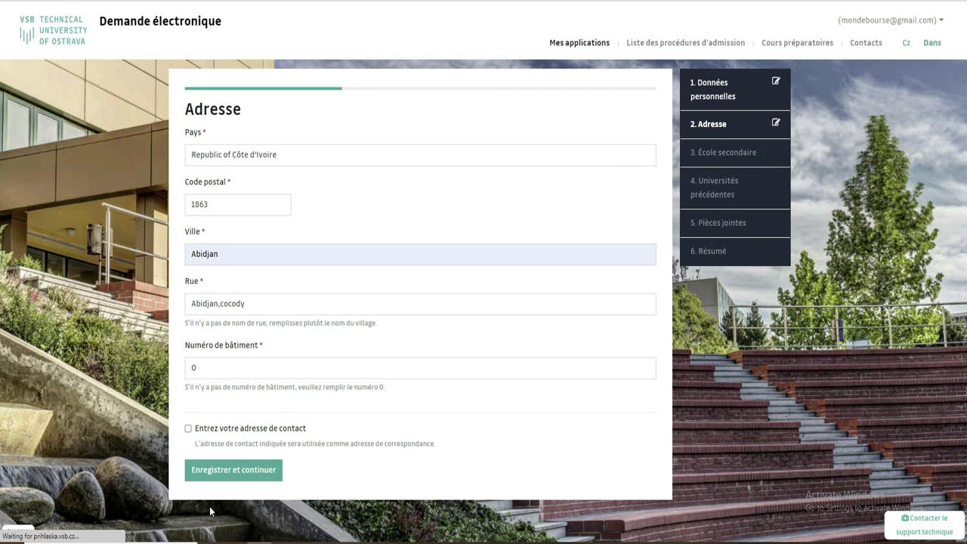
Save the address and choose lycée as the secondary school type
click(233, 471)
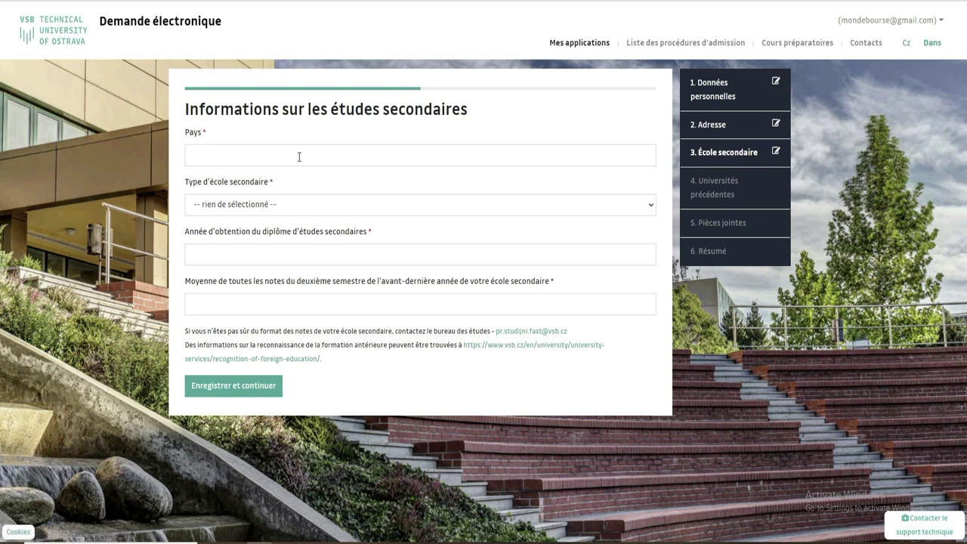
click(273, 153)
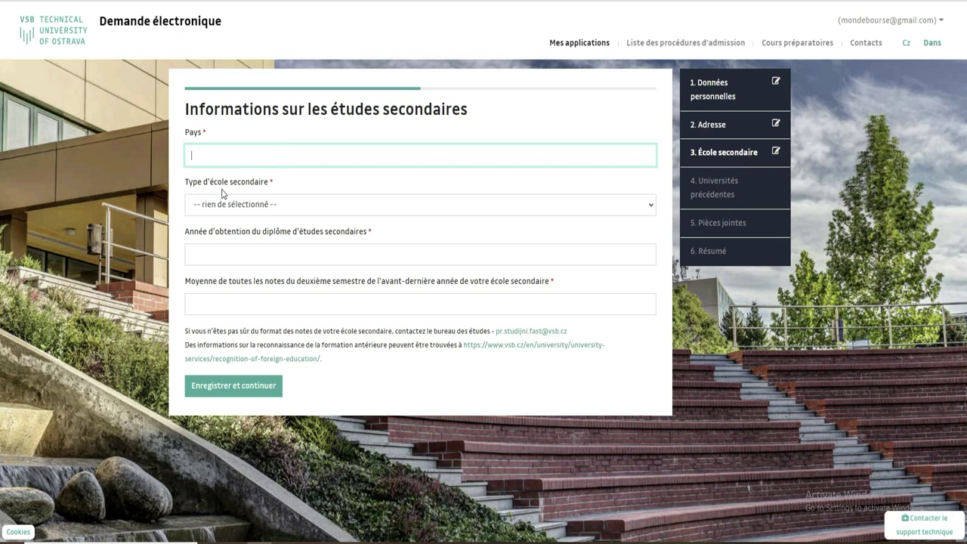
click(268, 207)
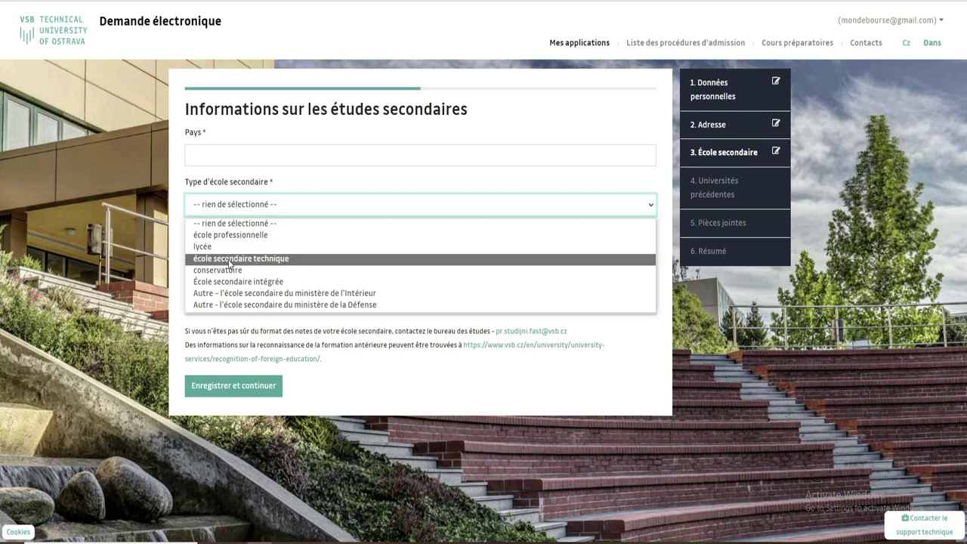
click(211, 248)
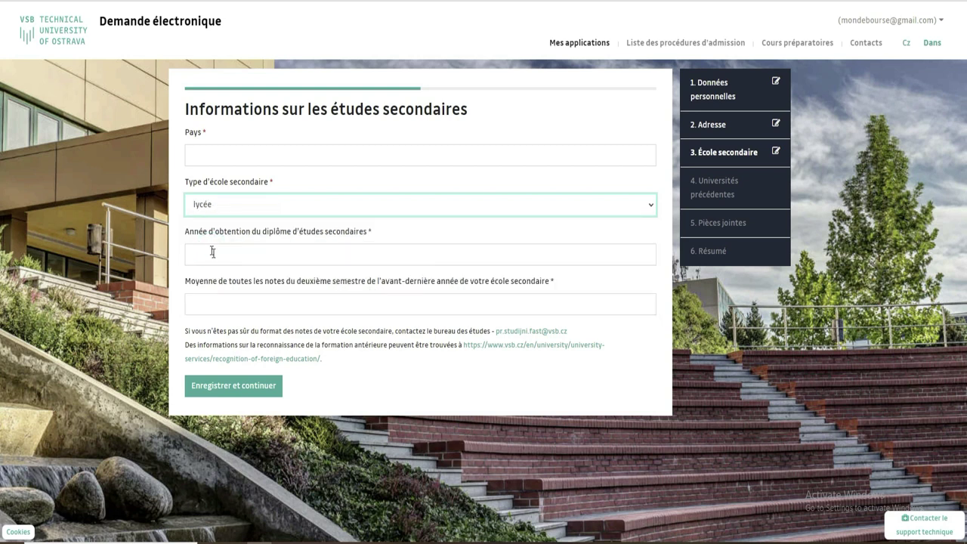
Set the school country to République de Côte d'Ivoire and graduation year to 2021
click(243, 254)
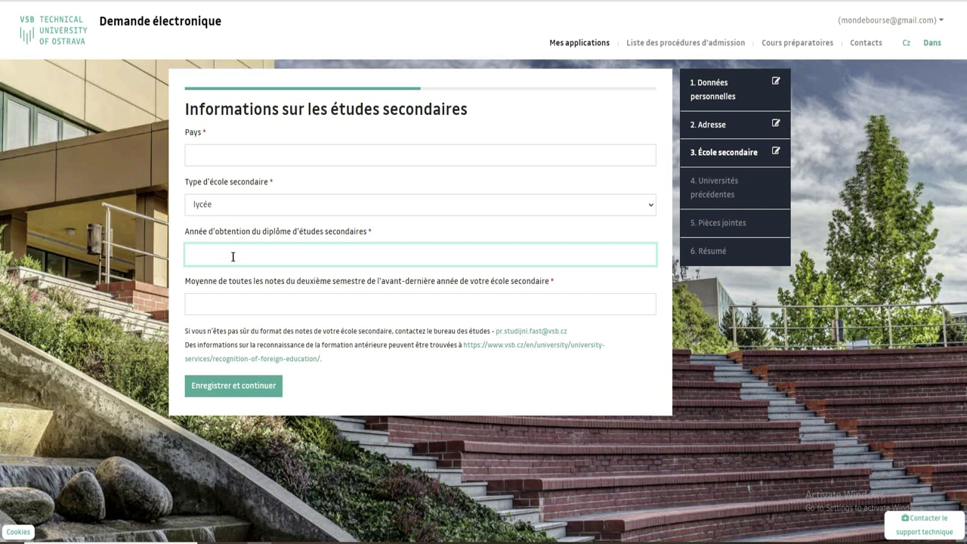
click(258, 151)
text(cote)
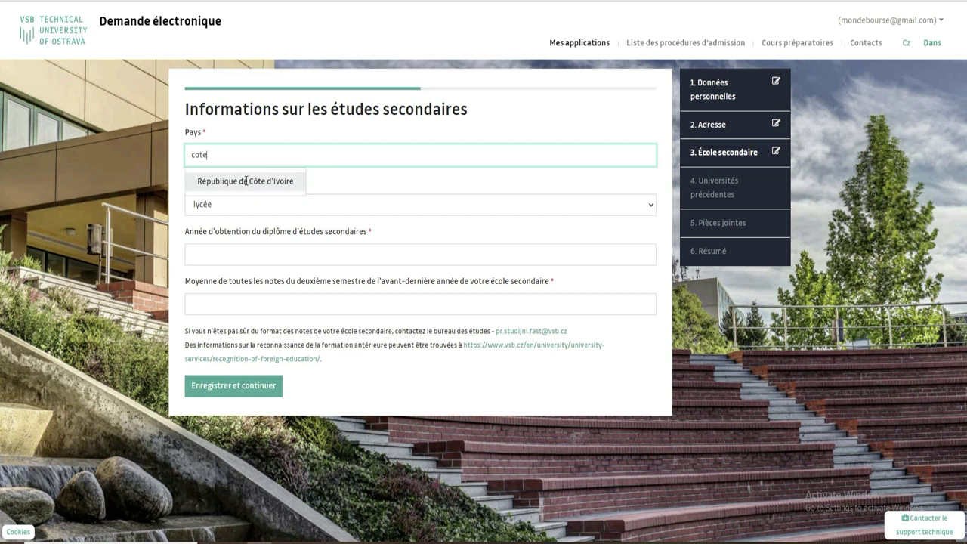
click(244, 181)
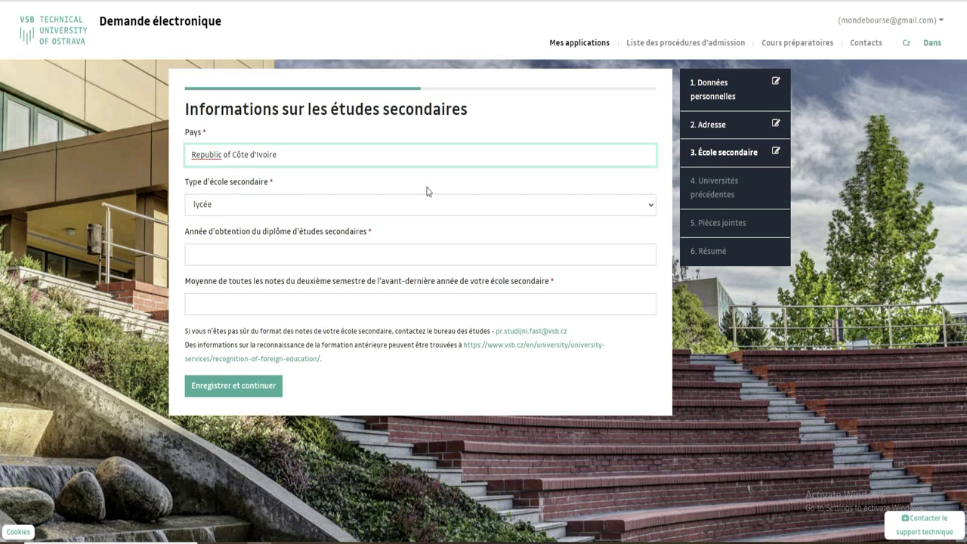
click(230, 252)
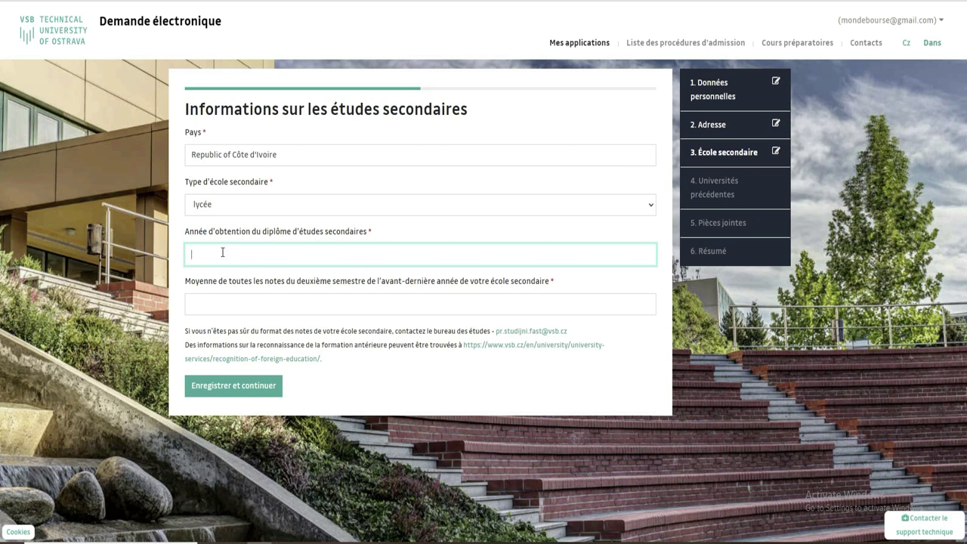
text(2021)
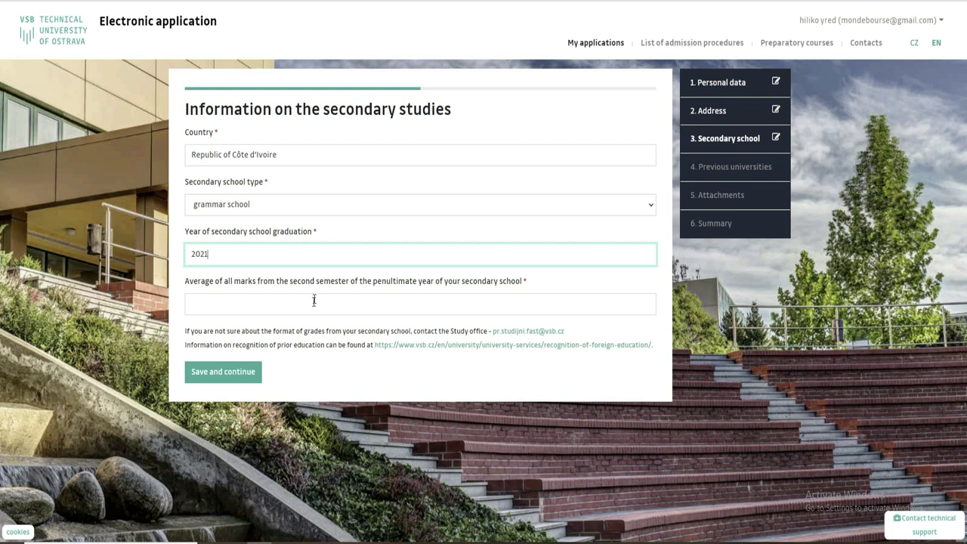
Translate the secondary-school page into French via the browser menu and select the average grade field
right_click(725, 315)
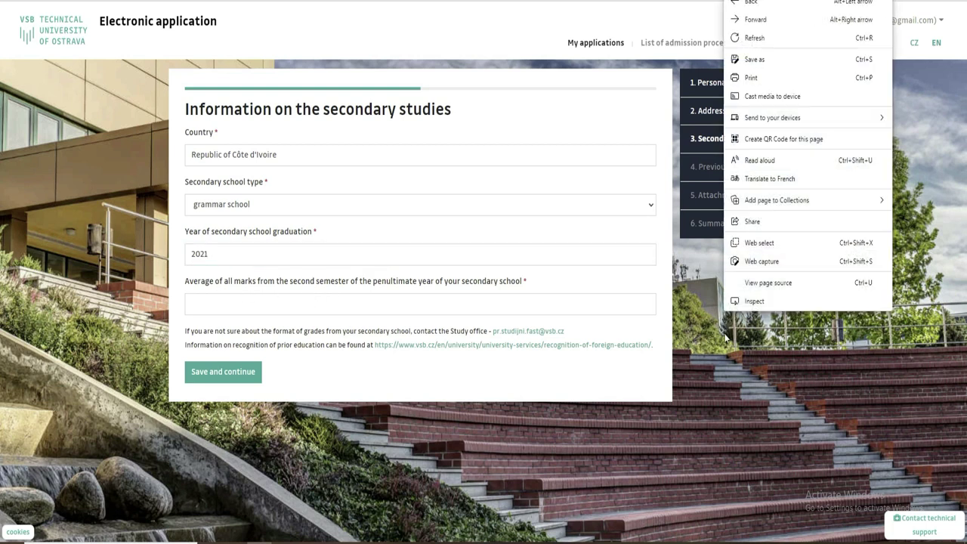
click(770, 179)
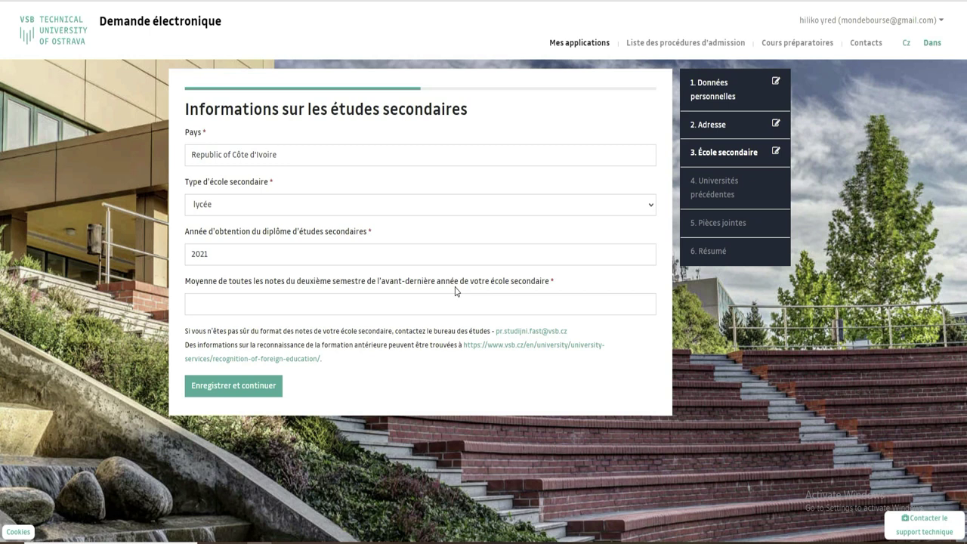
click(312, 303)
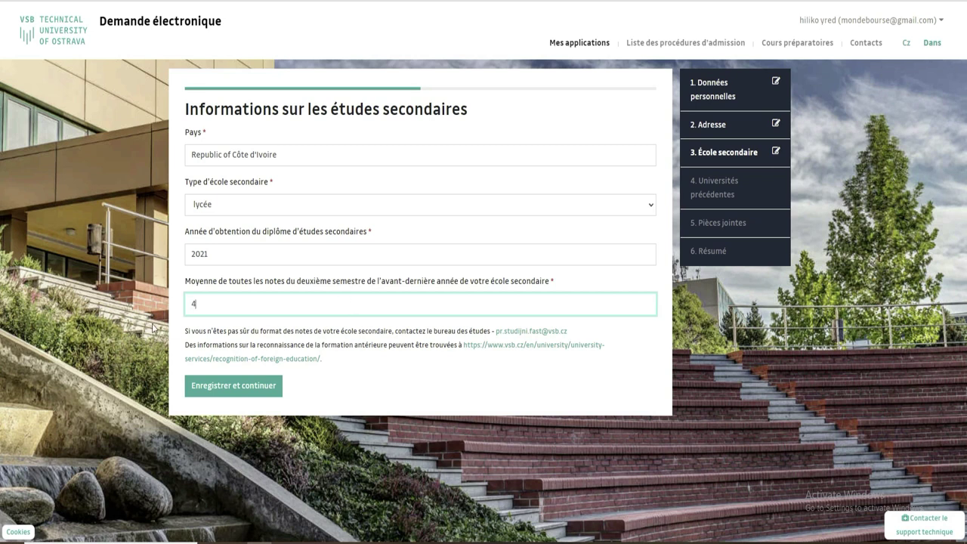
Save with Enregistrer et continuer, then pass the higher-education overview with Prochain
click(251, 388)
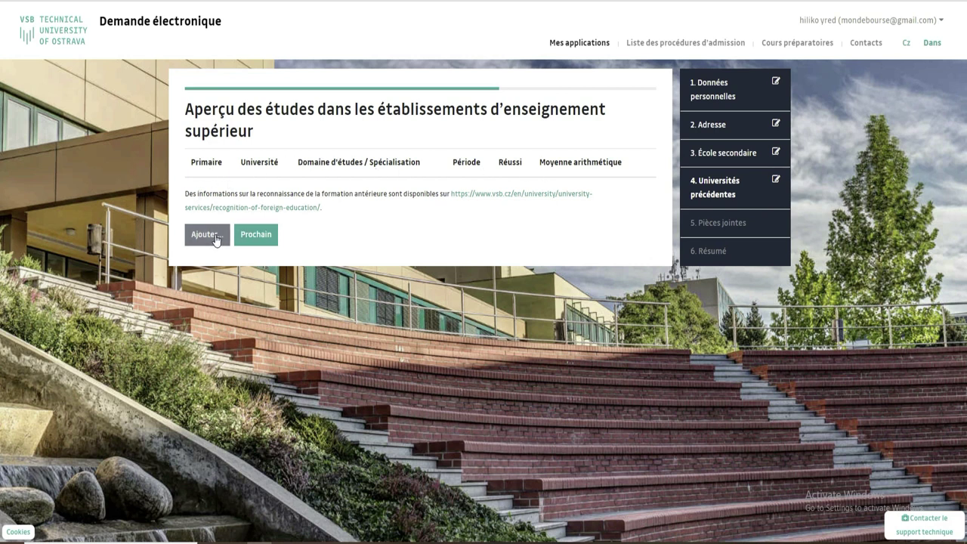
click(256, 235)
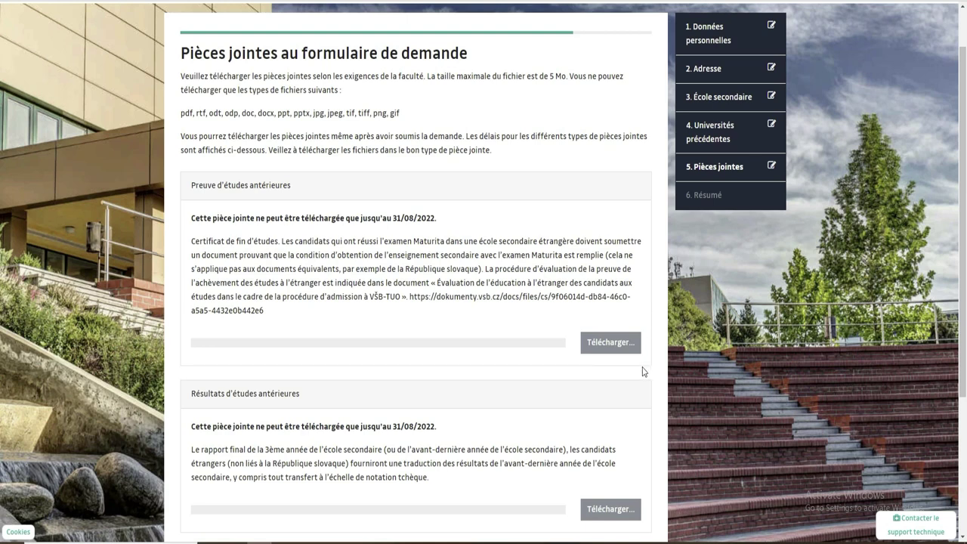
On Pièces jointes, highlight the 5 Mo size limit and allowed file types, then review the uploads
scroll(1, 155, down, 3)
scroll(2, 204, up, 4)
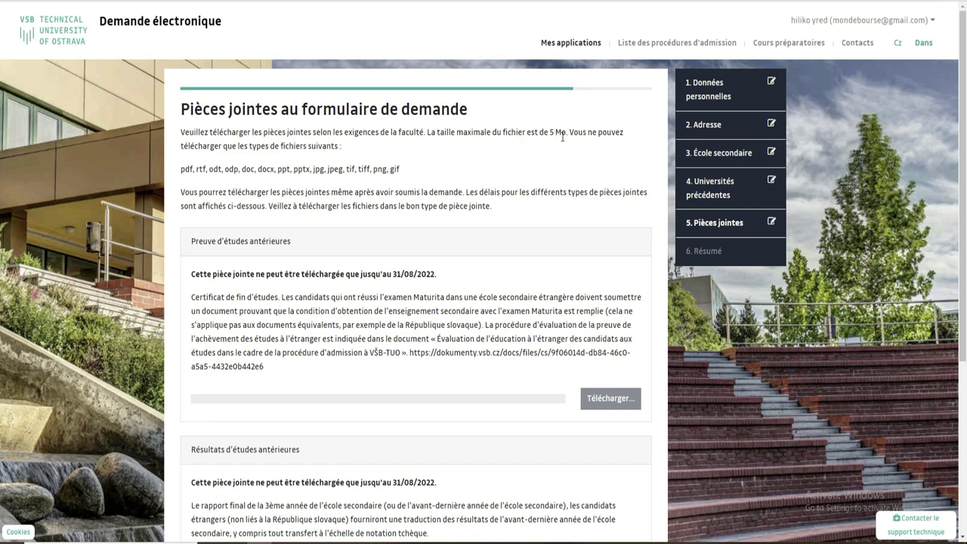
drag(566, 132, 553, 133)
drag(182, 167, 412, 172)
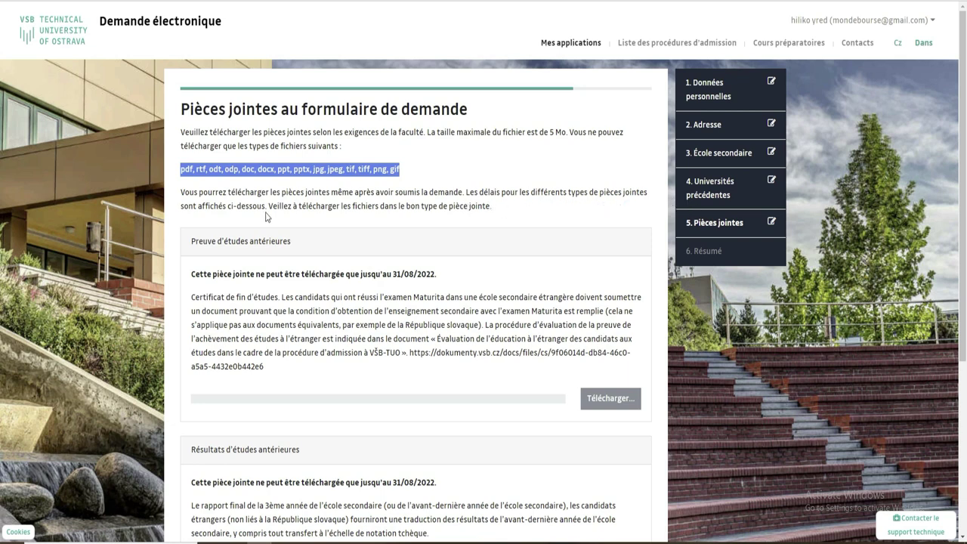
scroll(3, 226, down, 3)
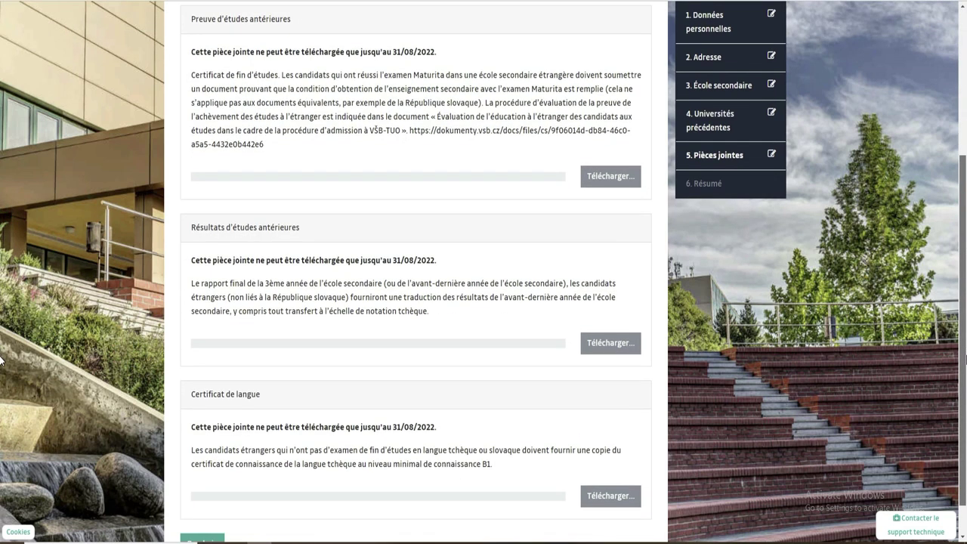
scroll(1, 355, up, 1)
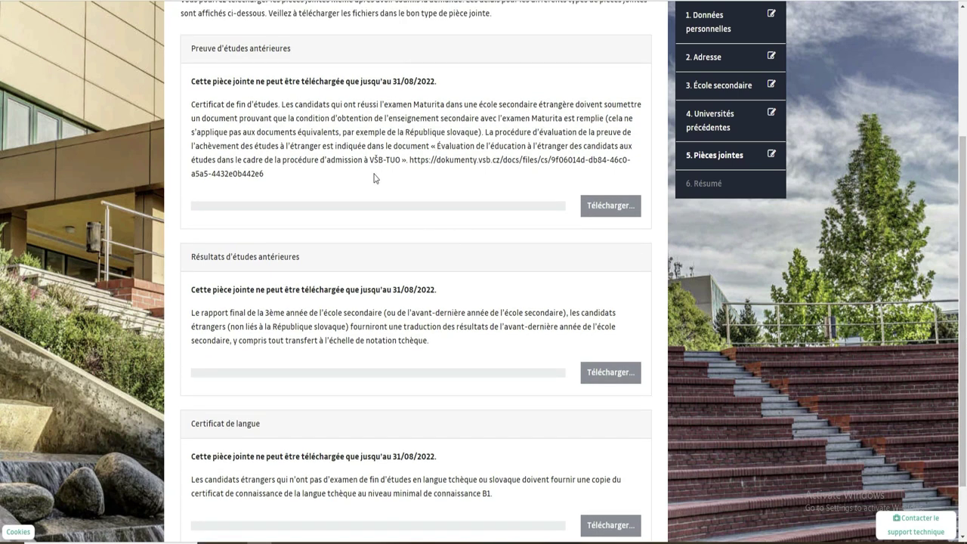